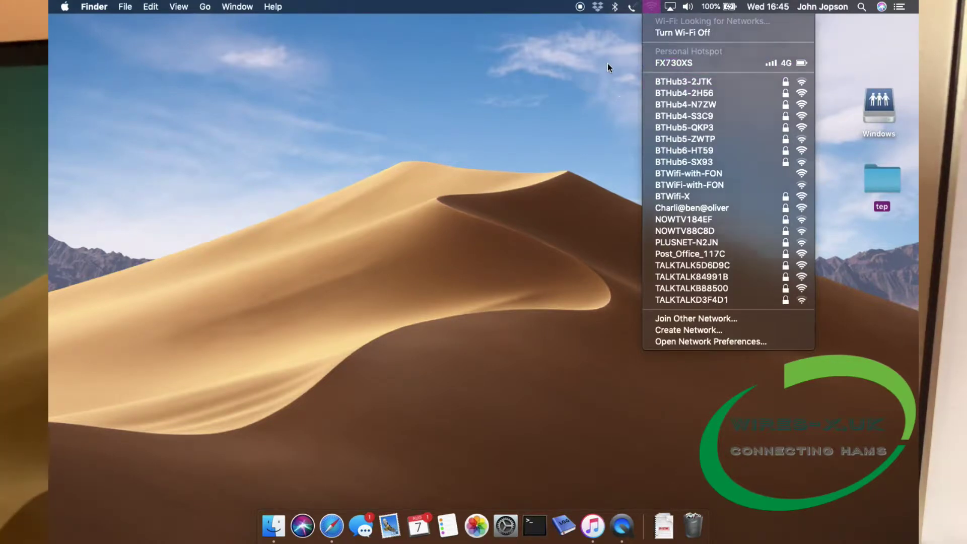
# Close the Wi-Fi list and reopen it to confirm the Mac is connected to pi-star.
pyautogui.click(609, 63)
pyautogui.click(655, 7)
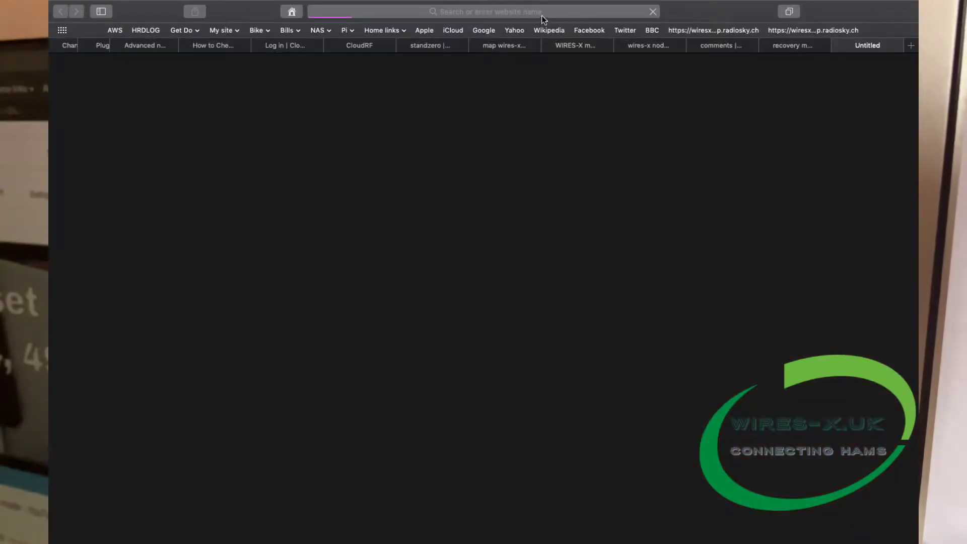
# Load pi-star.local in Safari to bring up the Pi-Star Digital Voice Dashboard.
pyautogui.click(542, 15)
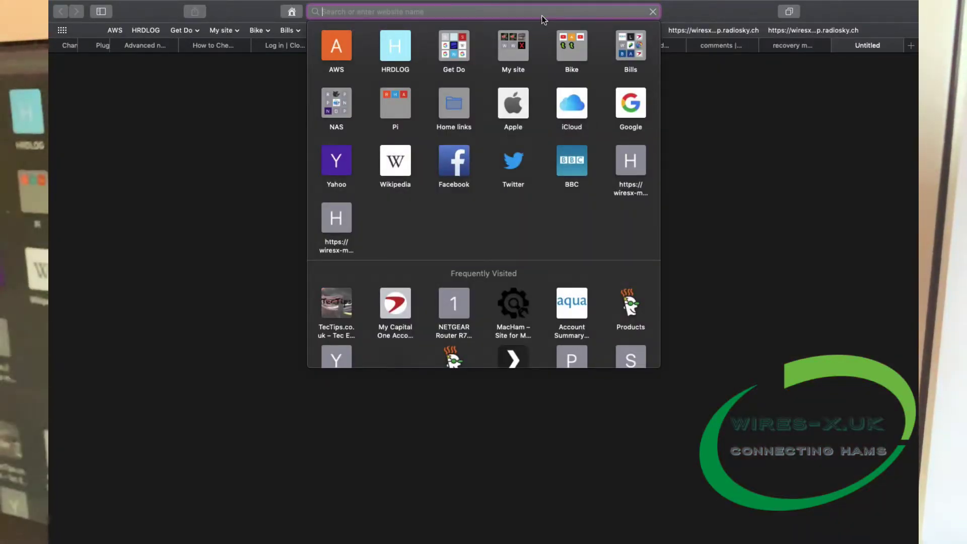
pyautogui.write('pi-s')
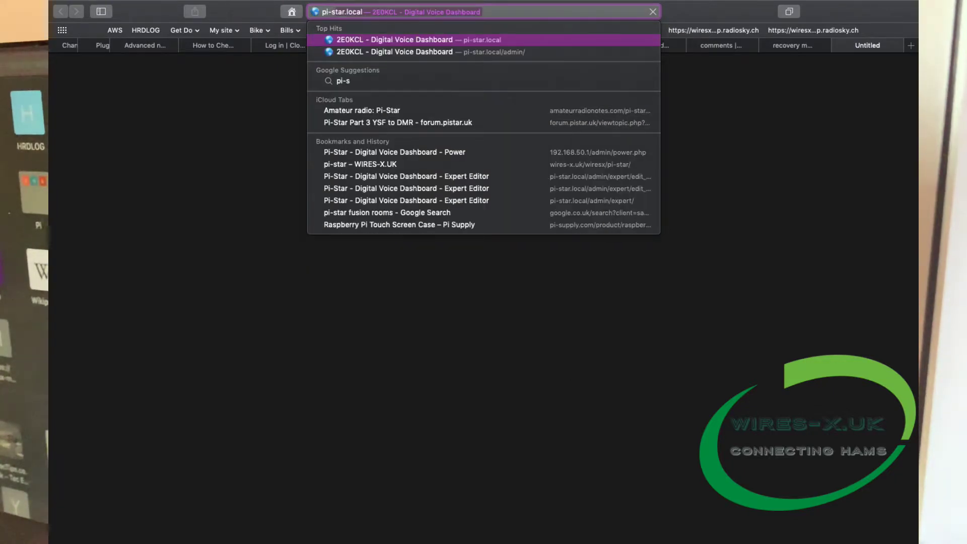
pyautogui.write('tar')
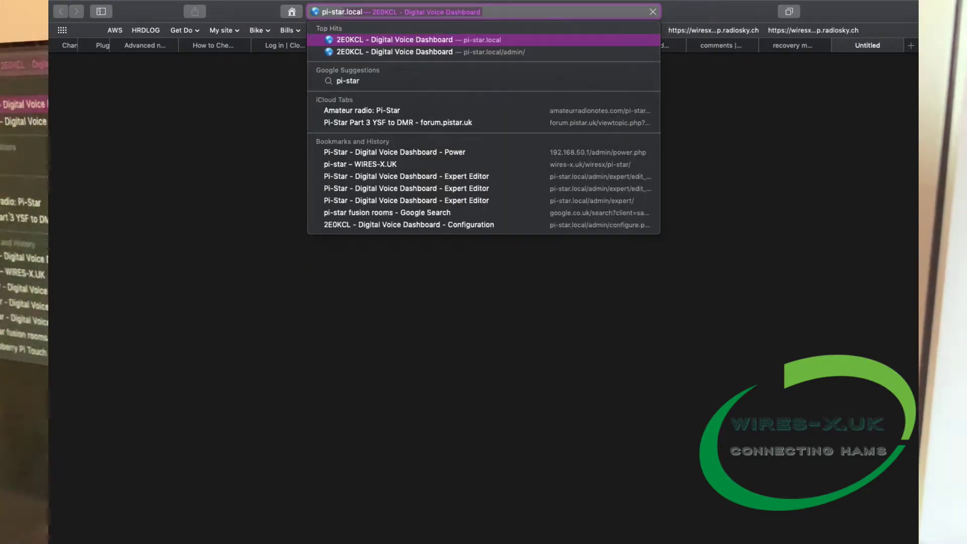
pyautogui.write('.local')
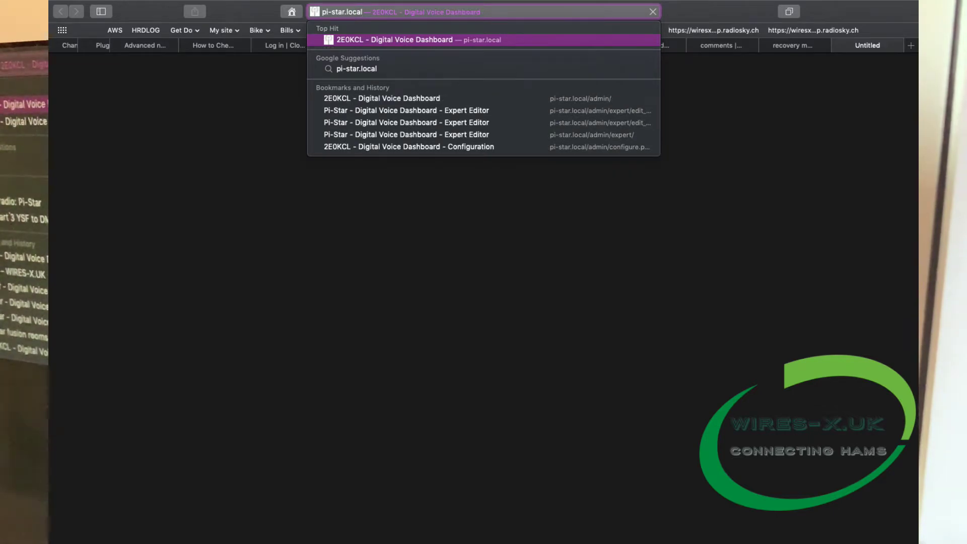
pyautogui.press('Return')
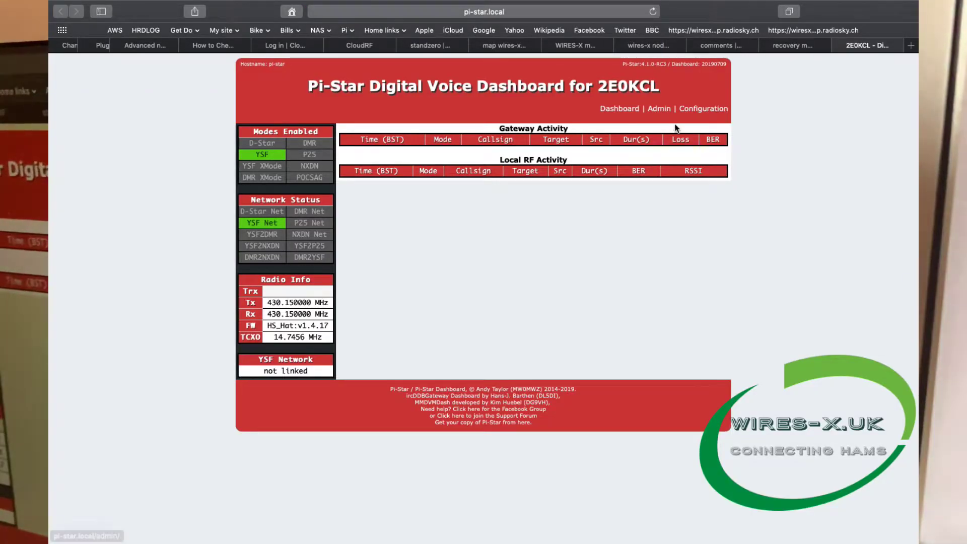
# Log in to the Pi-Star Configuration page with the admin username and password.
pyautogui.click(715, 115)
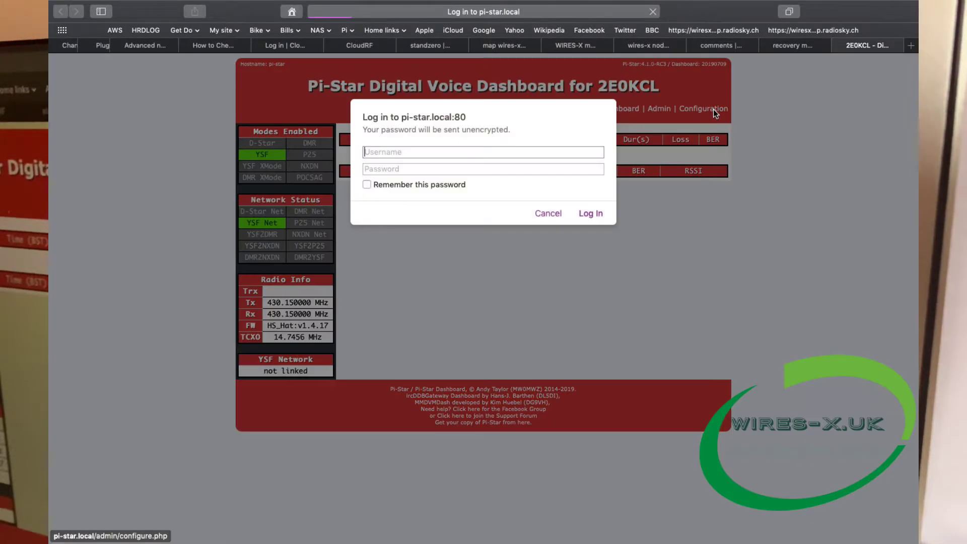
pyautogui.write('pi')
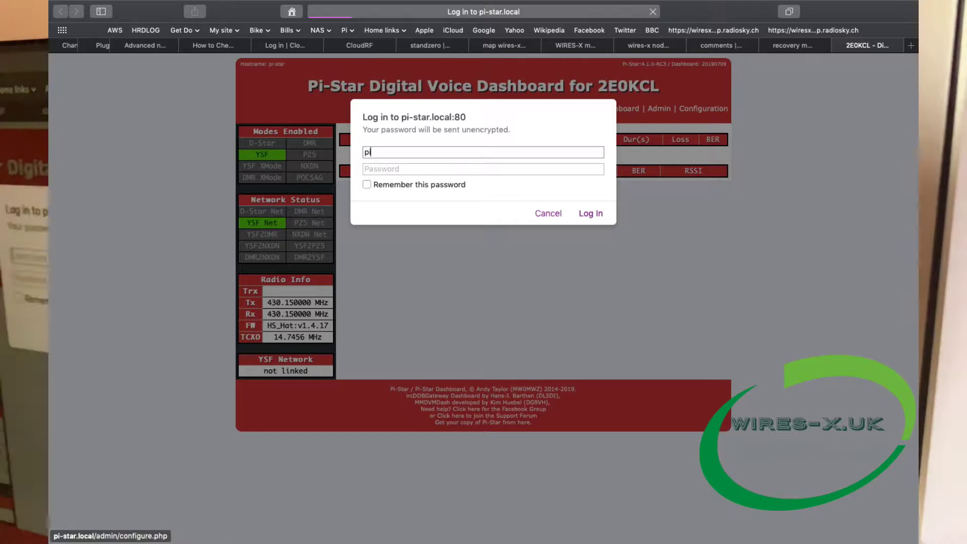
pyautogui.write('-star')
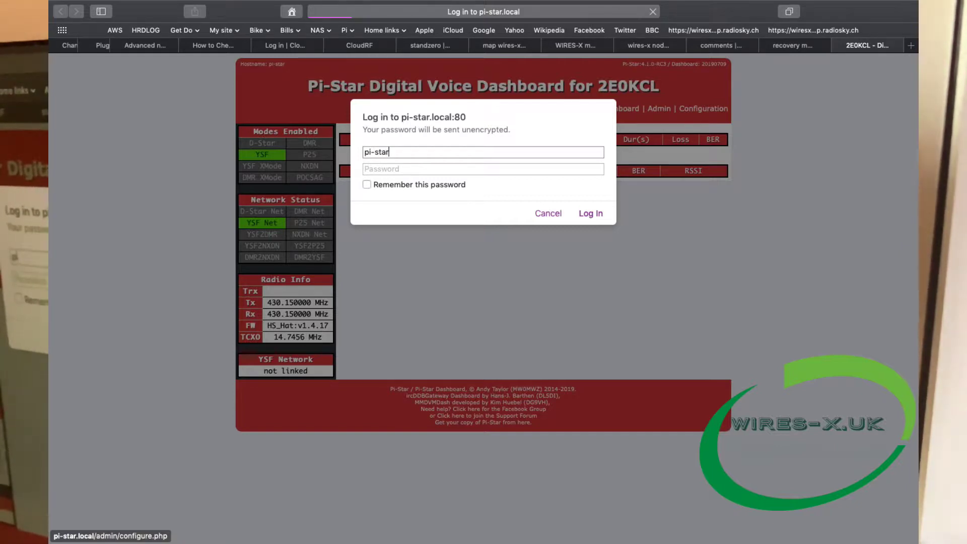
pyautogui.press('Tab')
pyautogui.write('rasp')
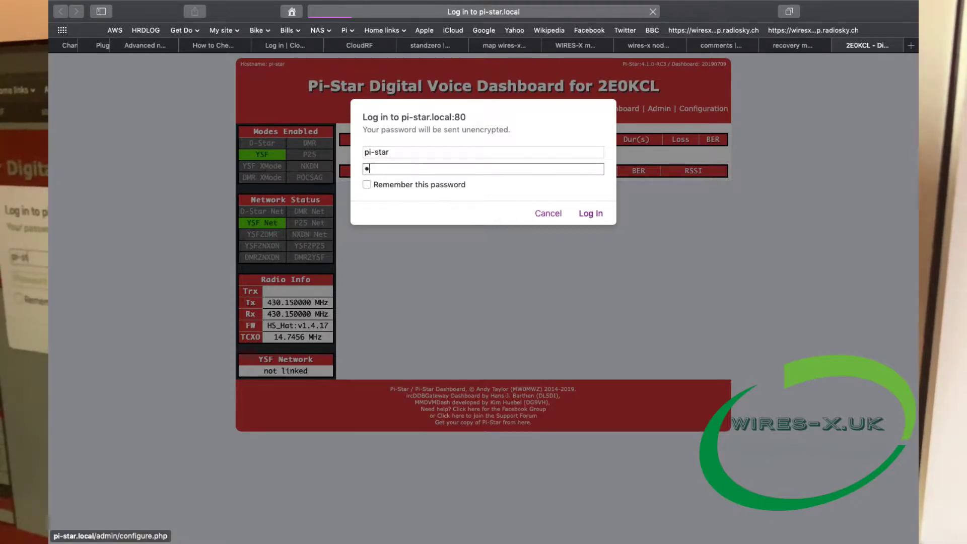
pyautogui.write('berr')
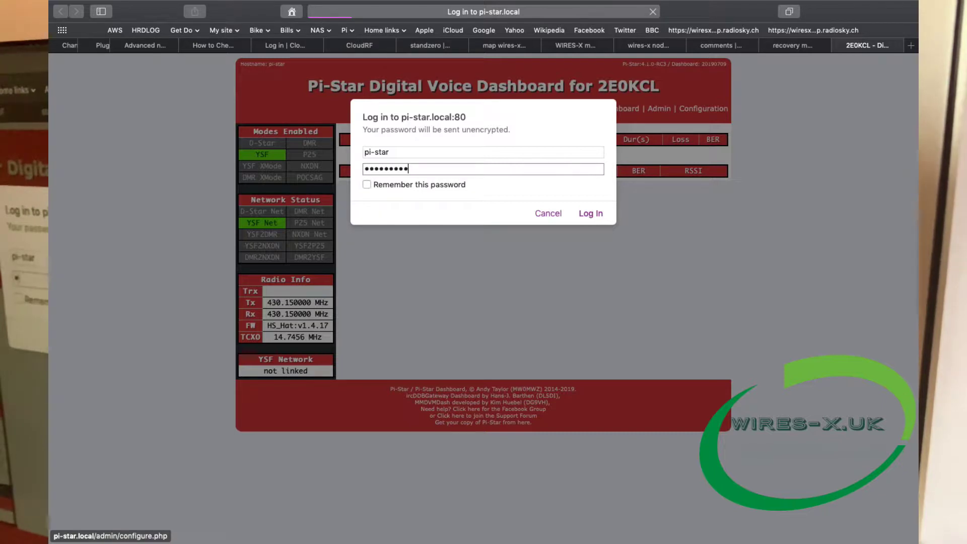
pyautogui.click(591, 212)
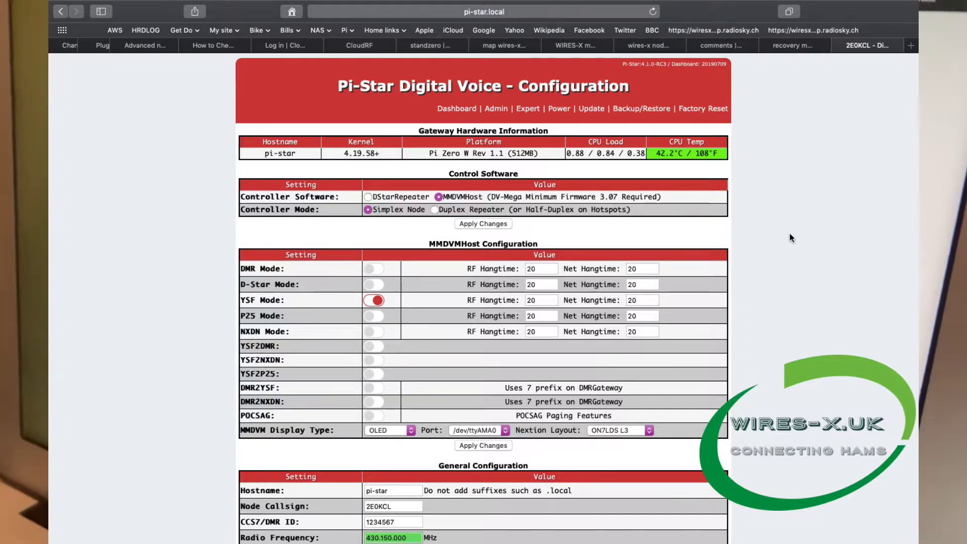
# Toggle YSF Mode and apply the MMDVMHost configuration changes.
pyautogui.scroll(-2, 803, 274)
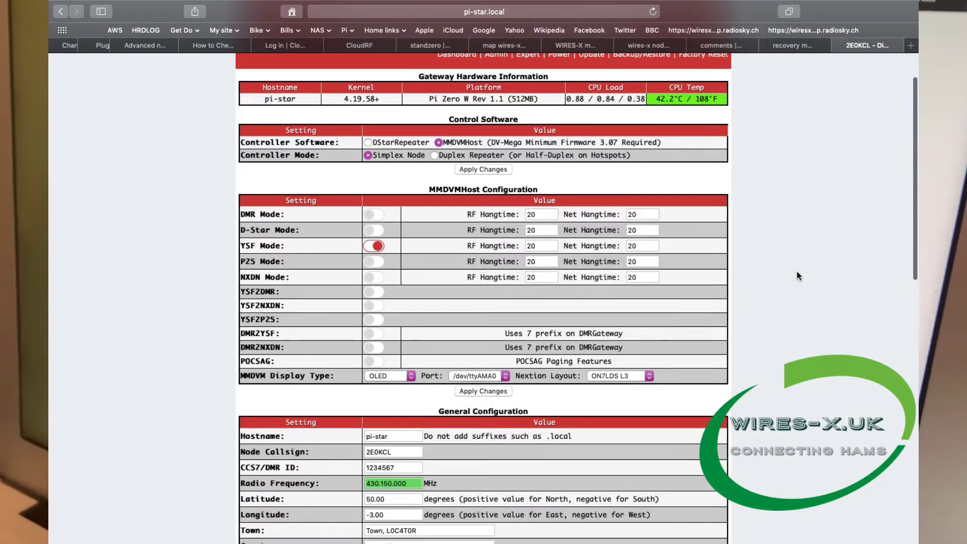
pyautogui.click(374, 246)
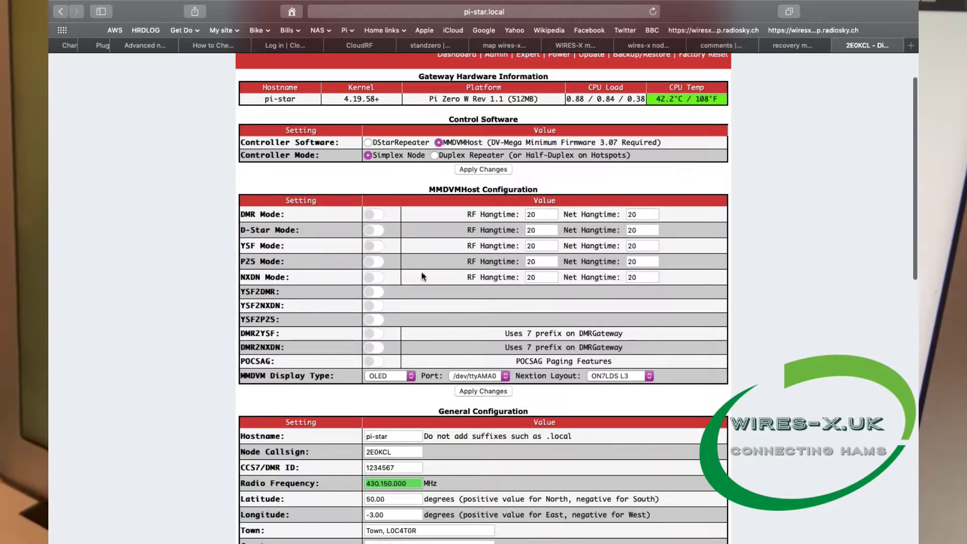
pyautogui.click(480, 390)
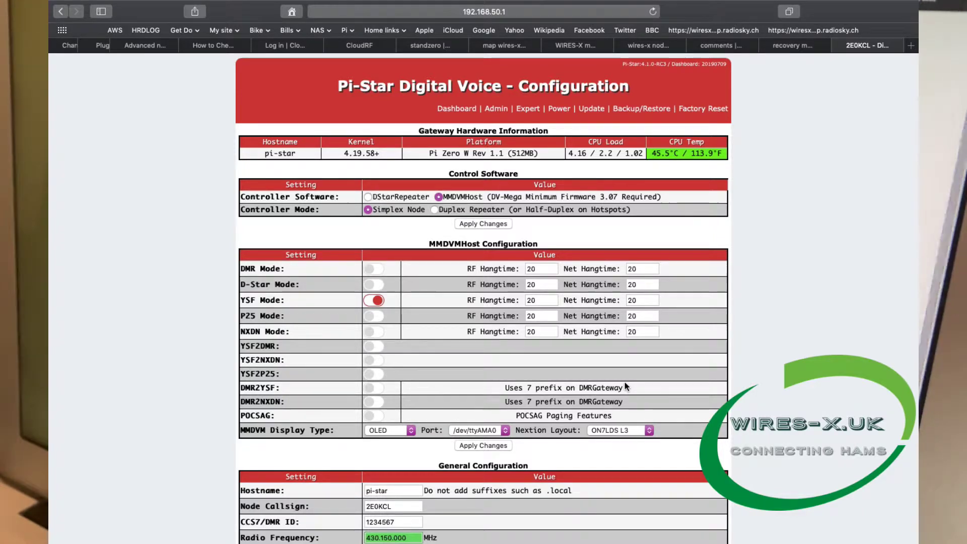
pyautogui.scroll(-3, 654, 410)
pyautogui.scroll(-10, 655, 413)
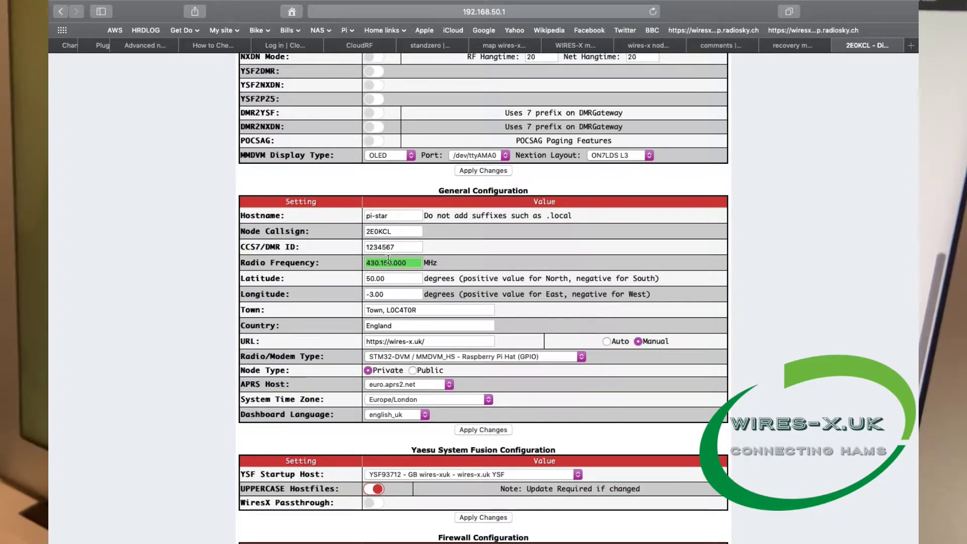
pyautogui.scroll(-2, 388, 259)
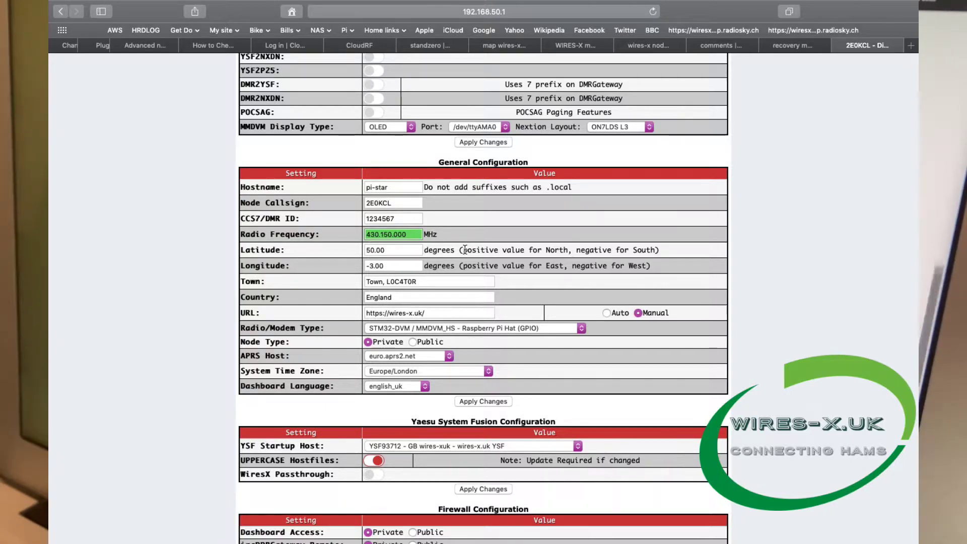
pyautogui.scroll(-3, 479, 282)
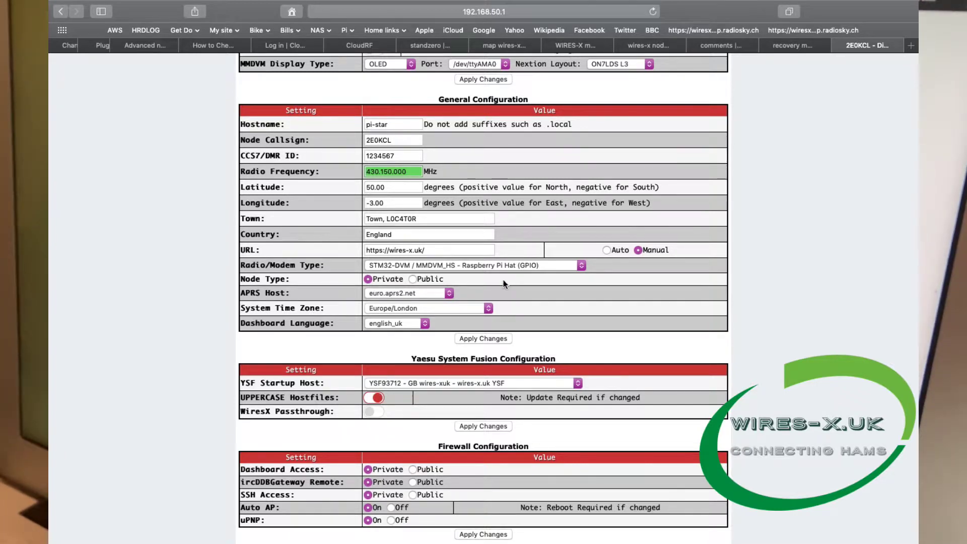
pyautogui.scroll(-1, 506, 285)
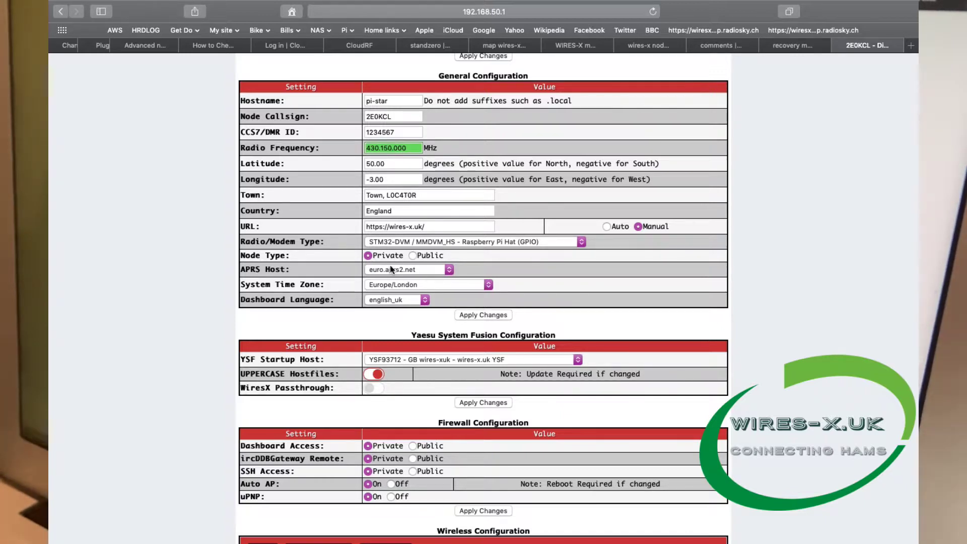
pyautogui.scroll(-1, 510, 271)
pyautogui.scroll(-3, 511, 271)
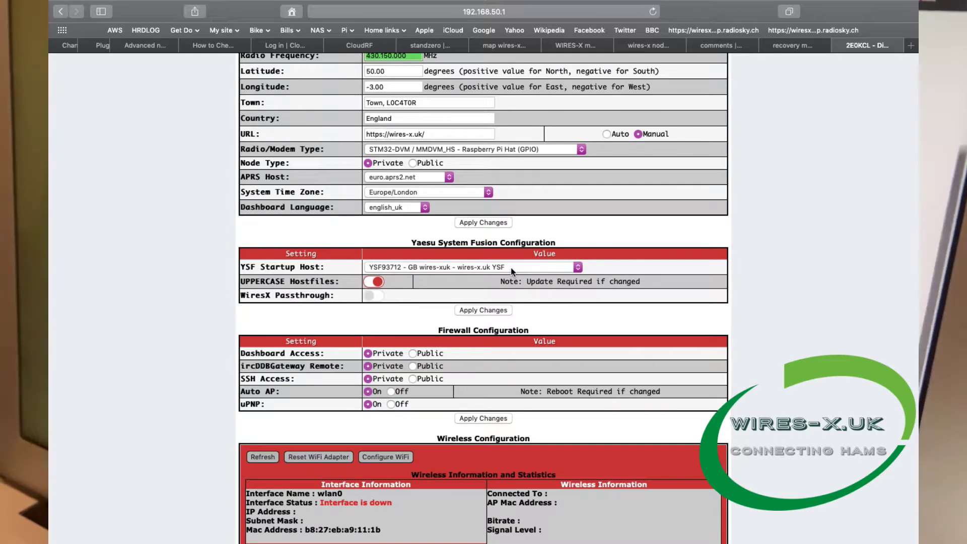
pyautogui.scroll(-2, 510, 271)
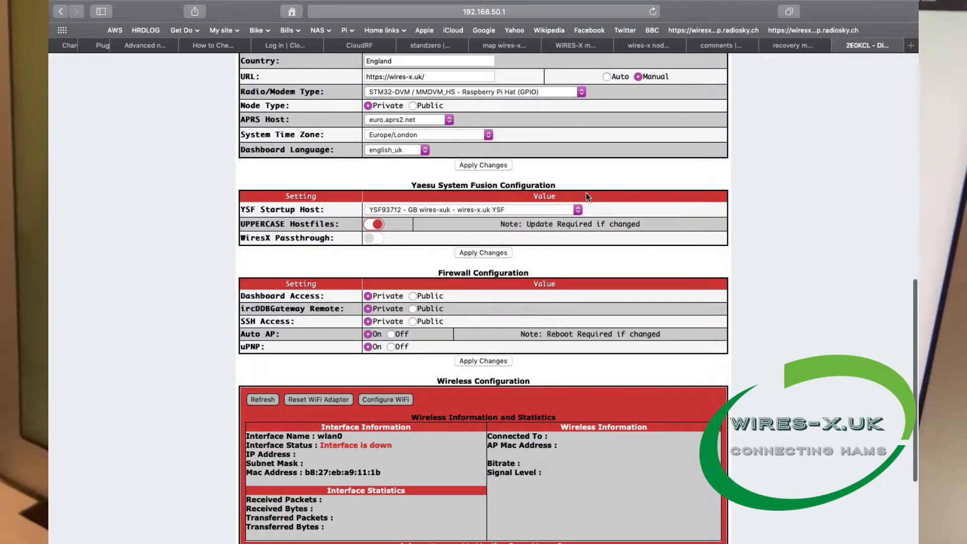
pyautogui.scroll(5, 574, 181)
pyautogui.scroll(-3, 573, 178)
pyautogui.click(471, 201)
pyautogui.scroll(-5, 470, 168)
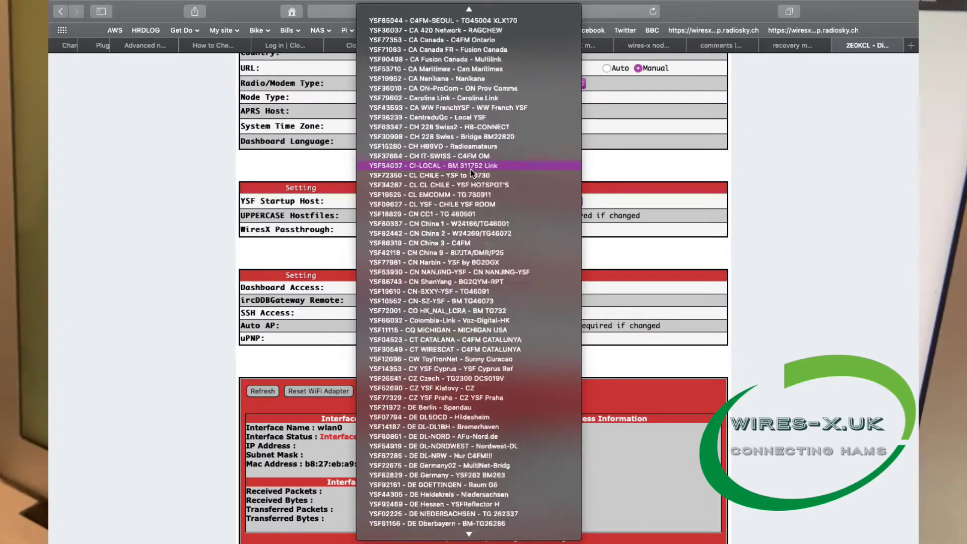
pyautogui.scroll(-7, 470, 169)
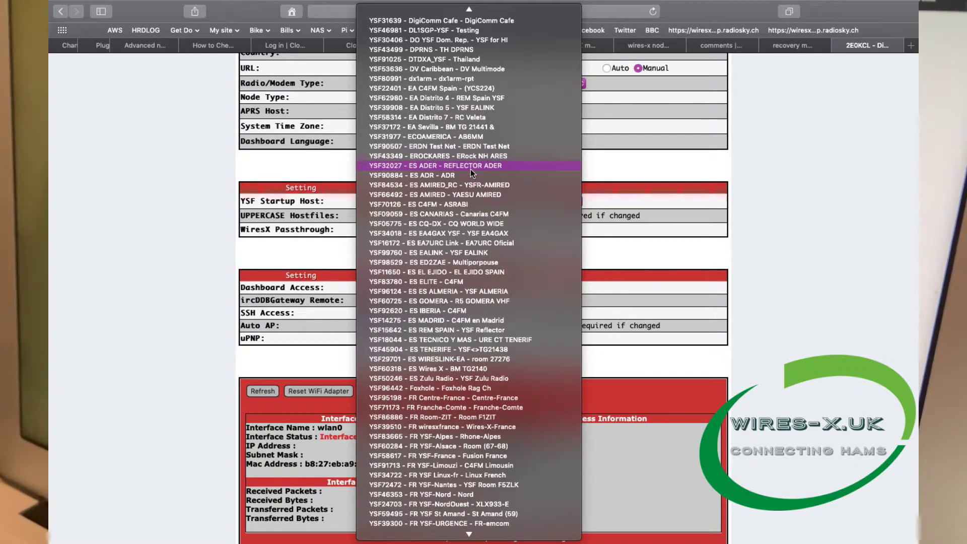
pyautogui.scroll(-20, 470, 169)
pyautogui.scroll(-9, 470, 168)
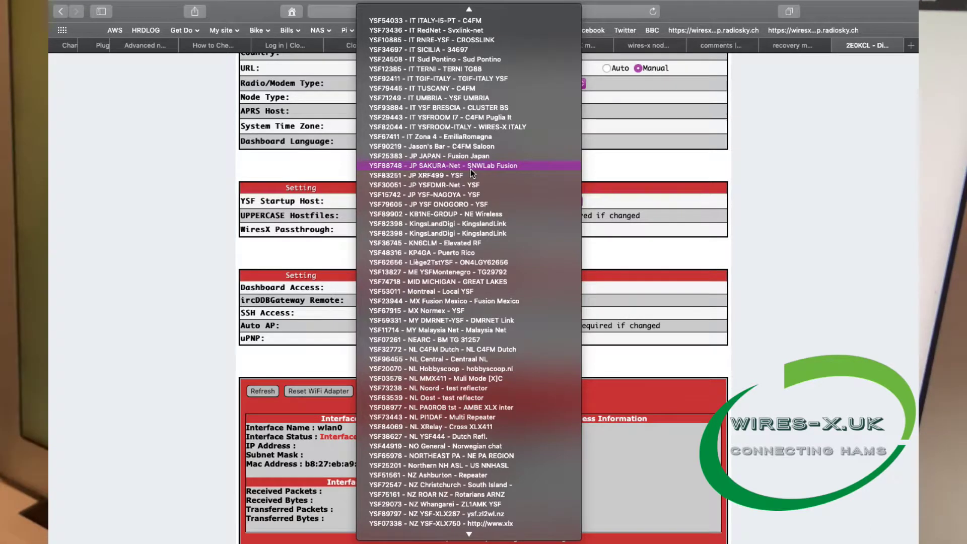
pyautogui.scroll(-15, 471, 239)
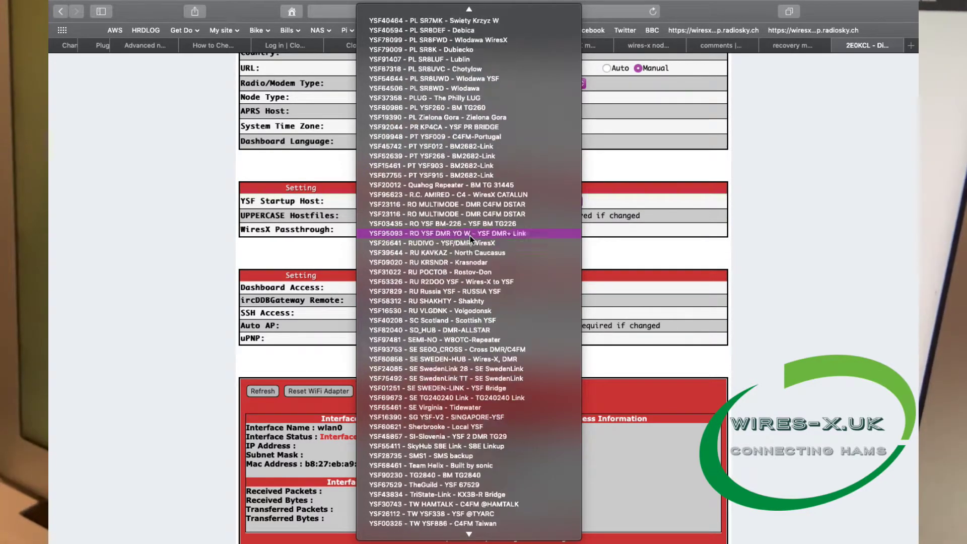
pyautogui.scroll(-3, 471, 239)
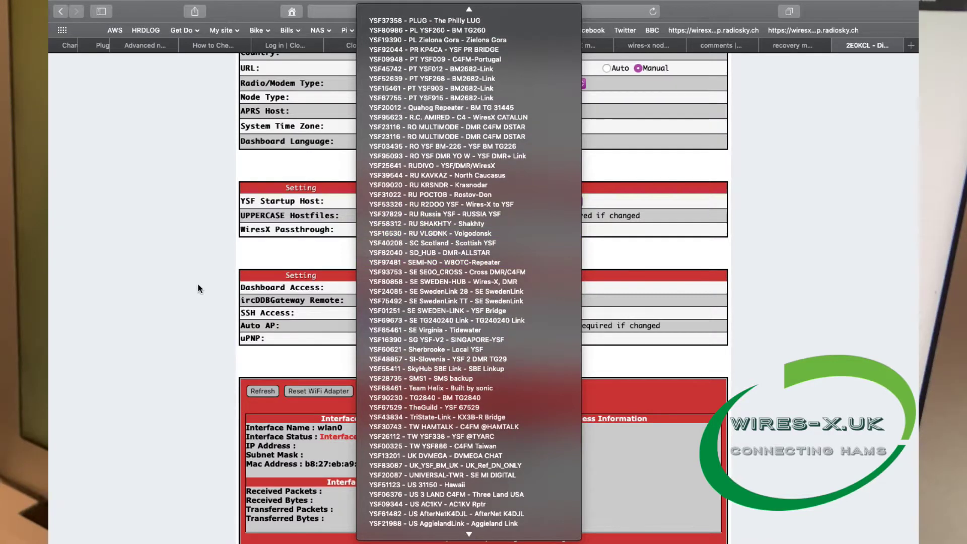
pyautogui.click(150, 276)
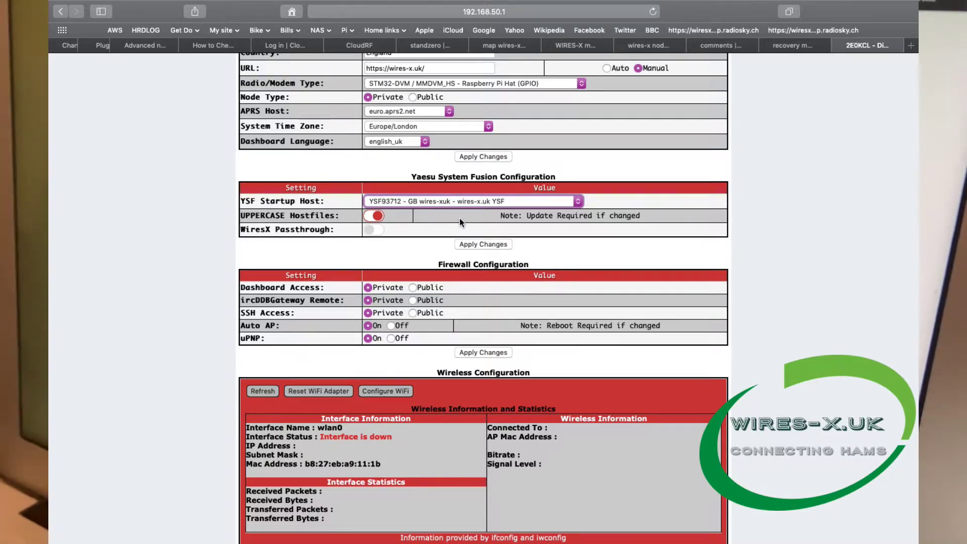
pyautogui.scroll(-5, 649, 297)
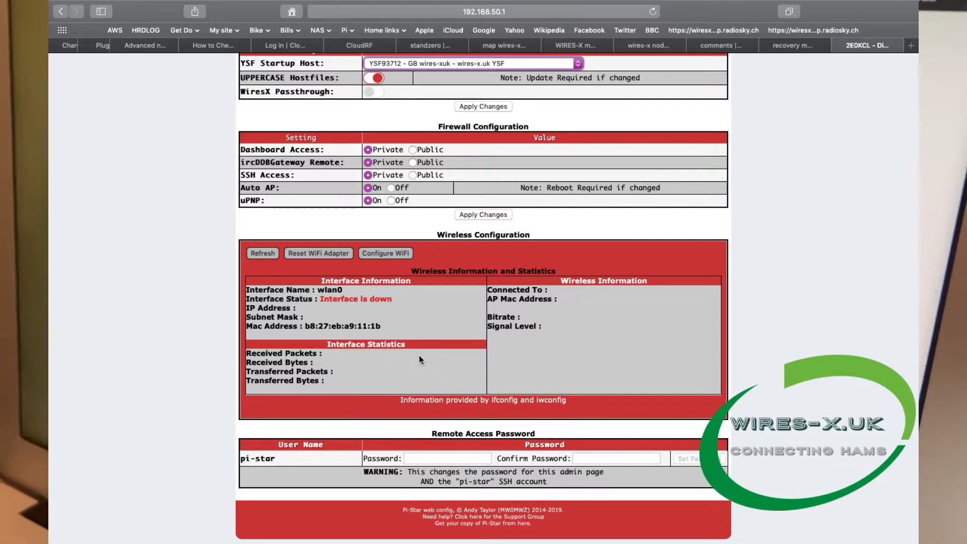
# In the WiFi settings, add a third network entry, then delete the empty Network 2 entry.
pyautogui.click(392, 254)
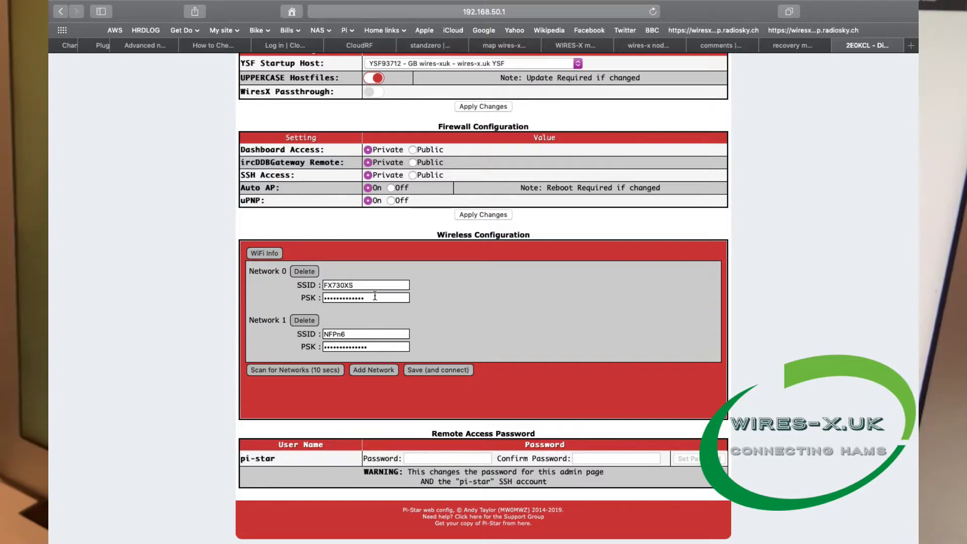
pyautogui.scroll(-2, 367, 297)
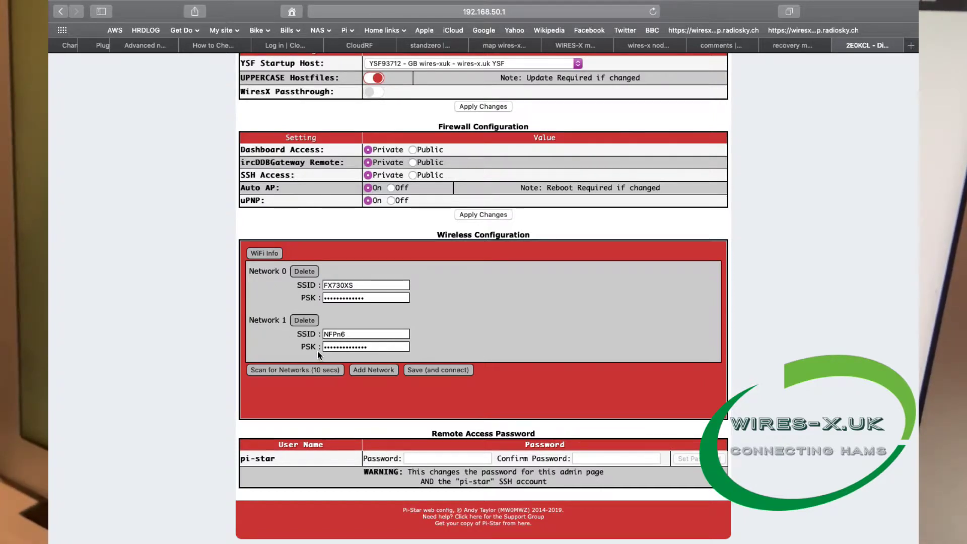
pyautogui.click(380, 371)
pyautogui.scroll(-1, 510, 385)
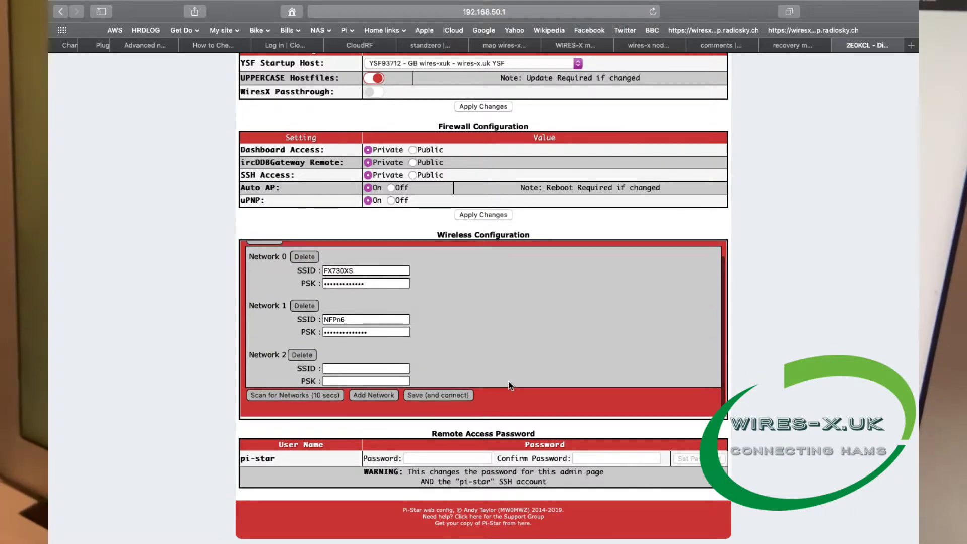
pyautogui.click(347, 370)
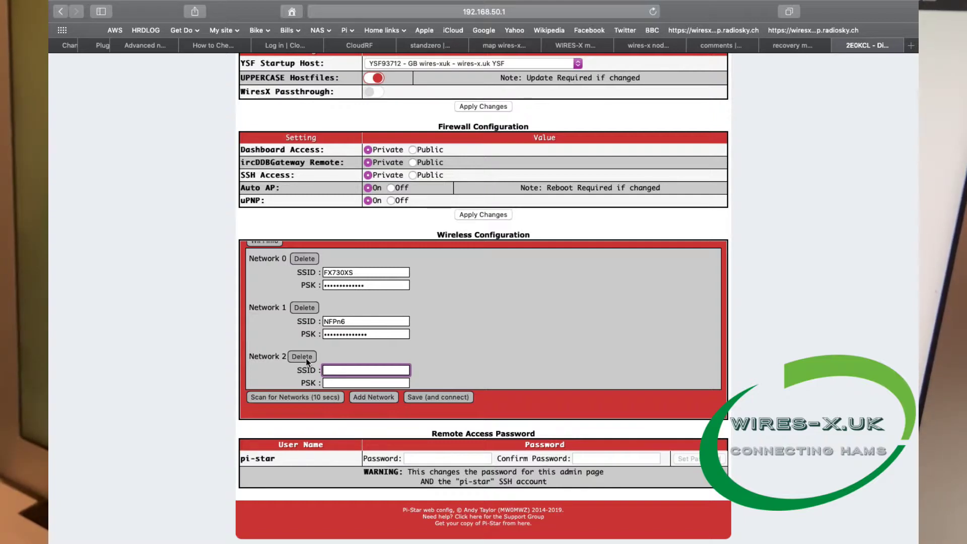
pyautogui.click(340, 382)
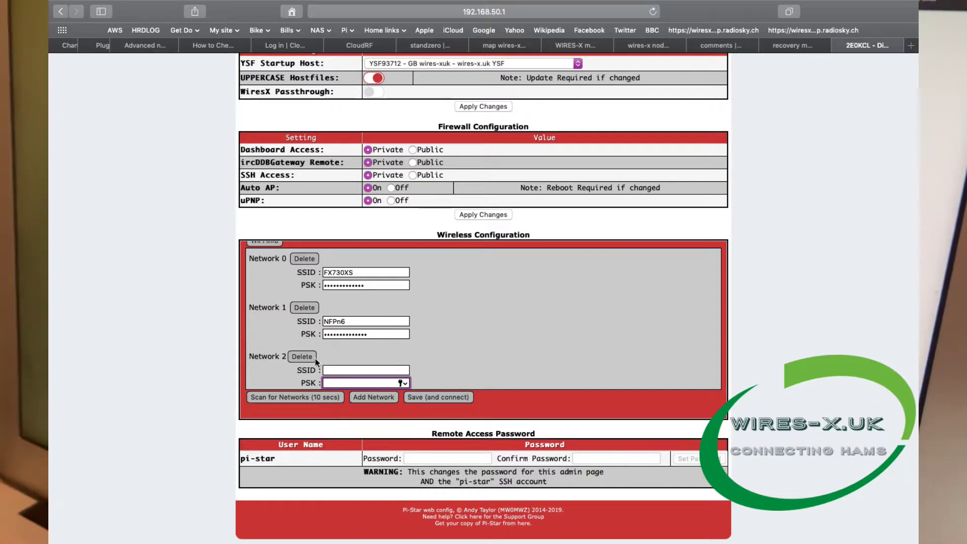
pyautogui.click(308, 358)
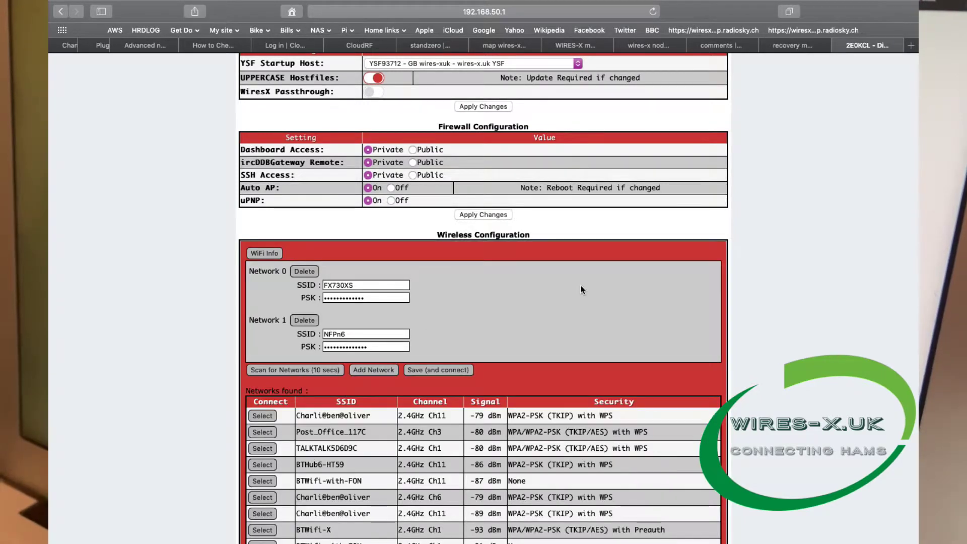
# Add BTHub6-HT59 from the scan results as Network 2, then return to WiFi Info.
pyautogui.scroll(-3, 580, 287)
pyautogui.scroll(-1, 581, 285)
pyautogui.scroll(-1, 580, 285)
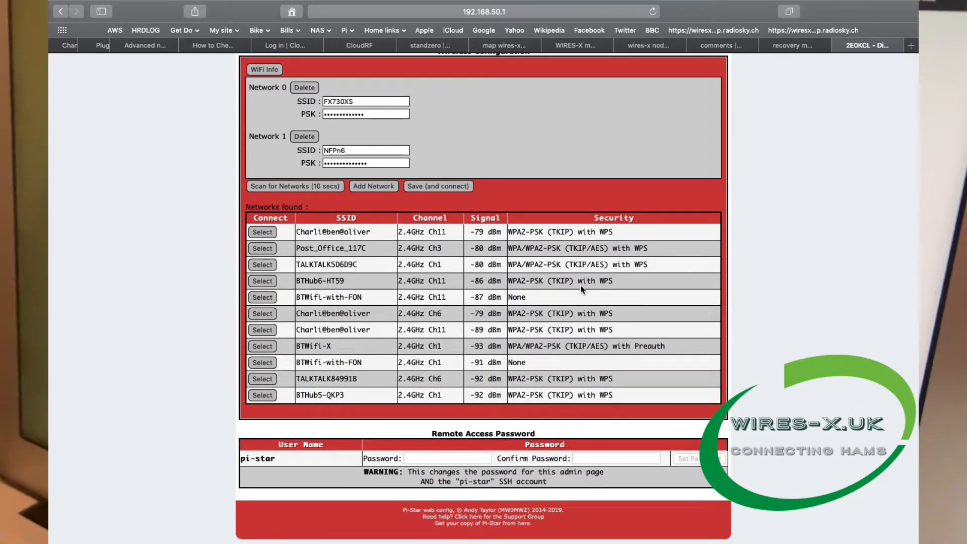
pyautogui.click(263, 281)
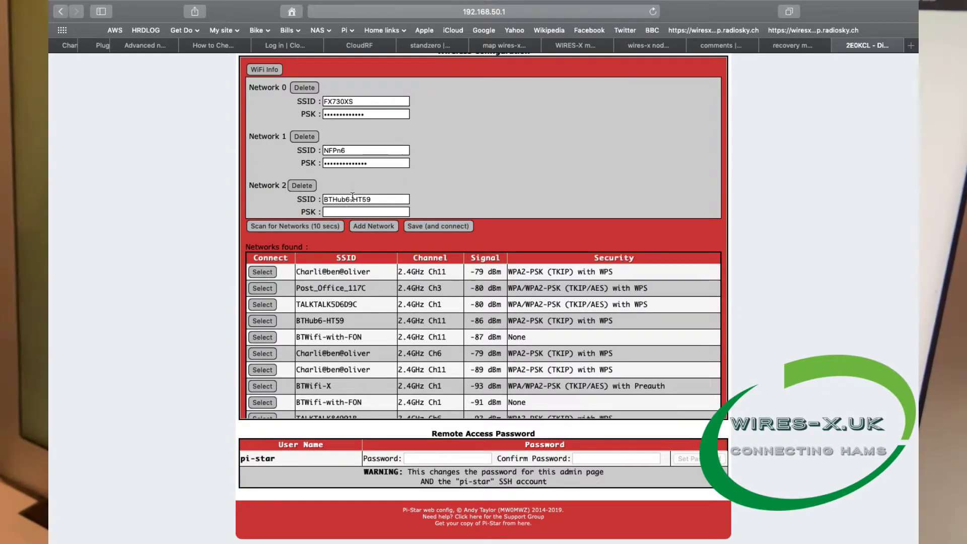
pyautogui.click(349, 211)
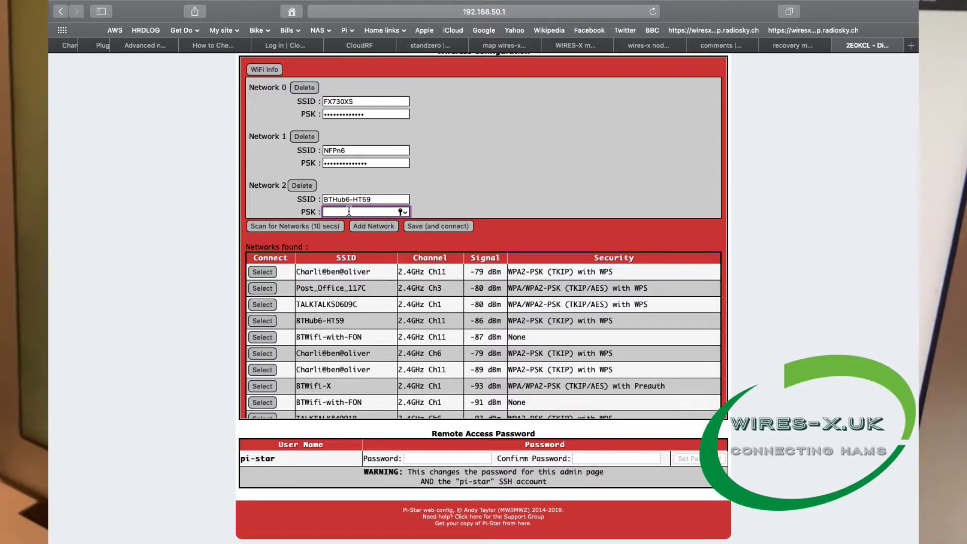
pyautogui.click(263, 69)
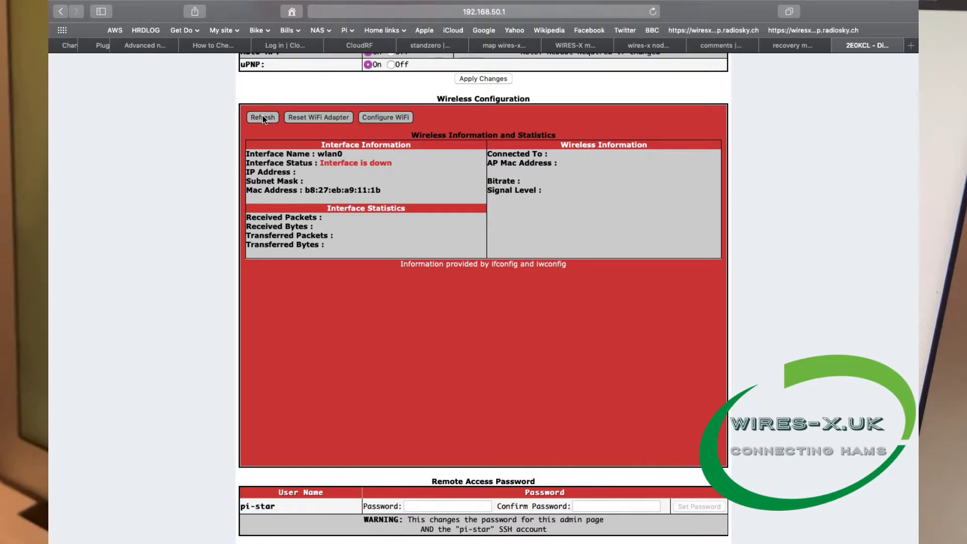
# Refresh the wlan0 interface status, then go to the Expert Editors page.
pyautogui.click(263, 117)
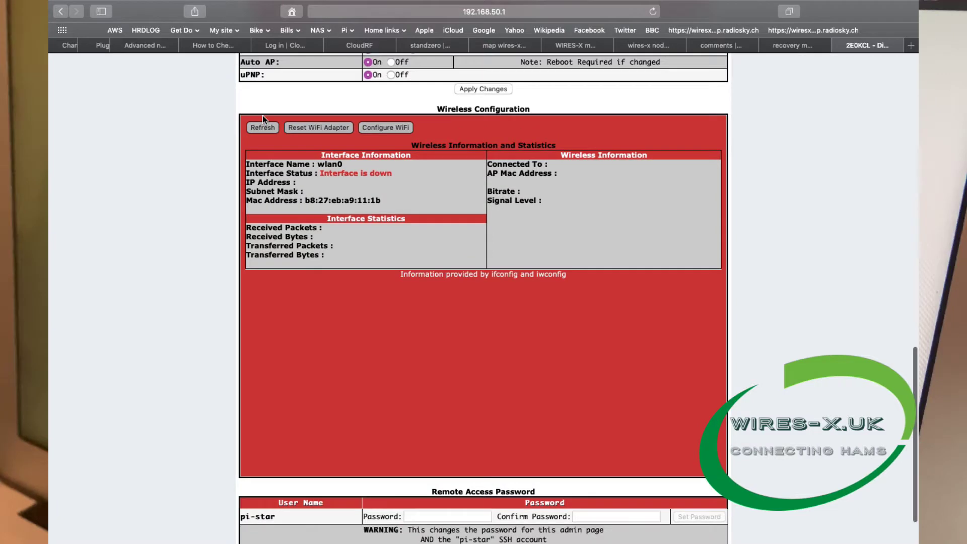
pyautogui.scroll(-1, 262, 119)
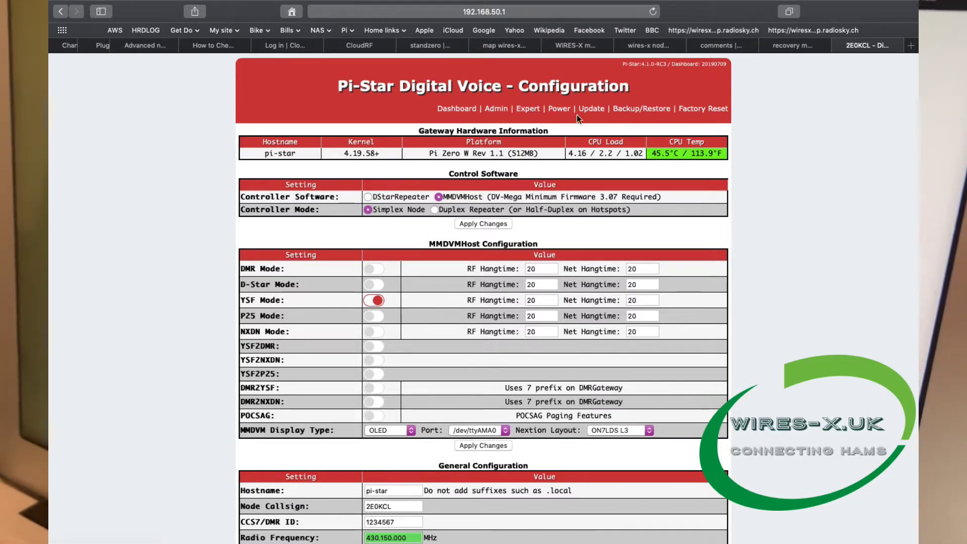
pyautogui.click(529, 109)
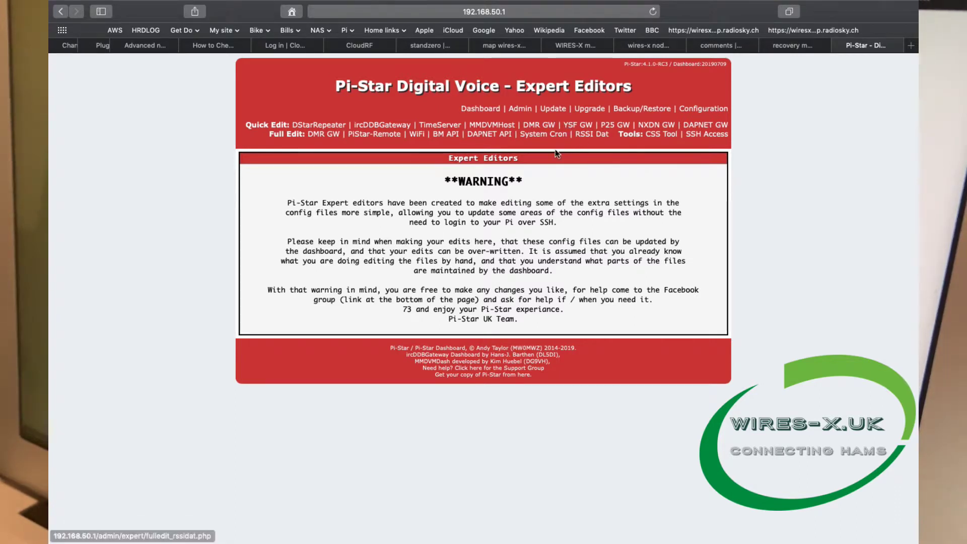
# Open the MMDVMHost Quick Edit editor and scroll through its sections, ending back at General.
pyautogui.click(492, 126)
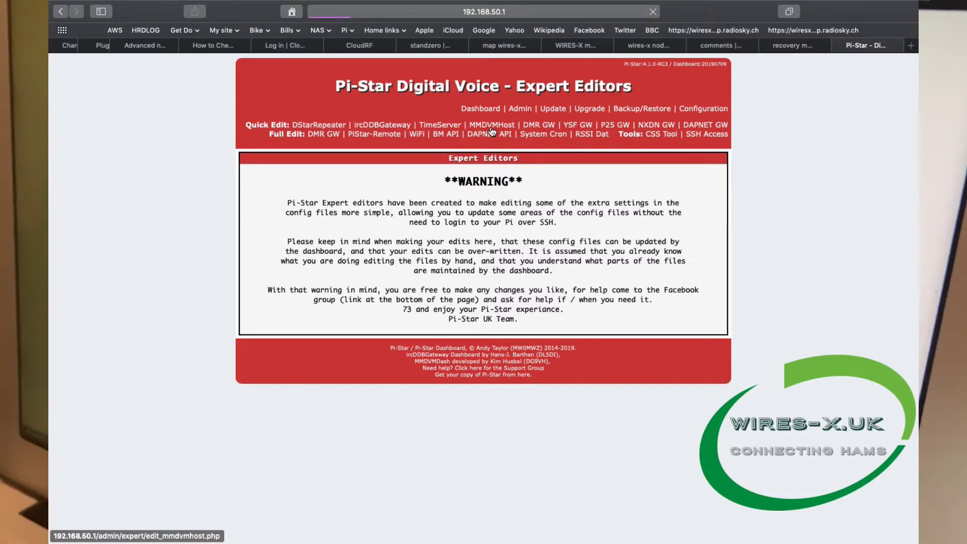
pyautogui.scroll(-6, 571, 312)
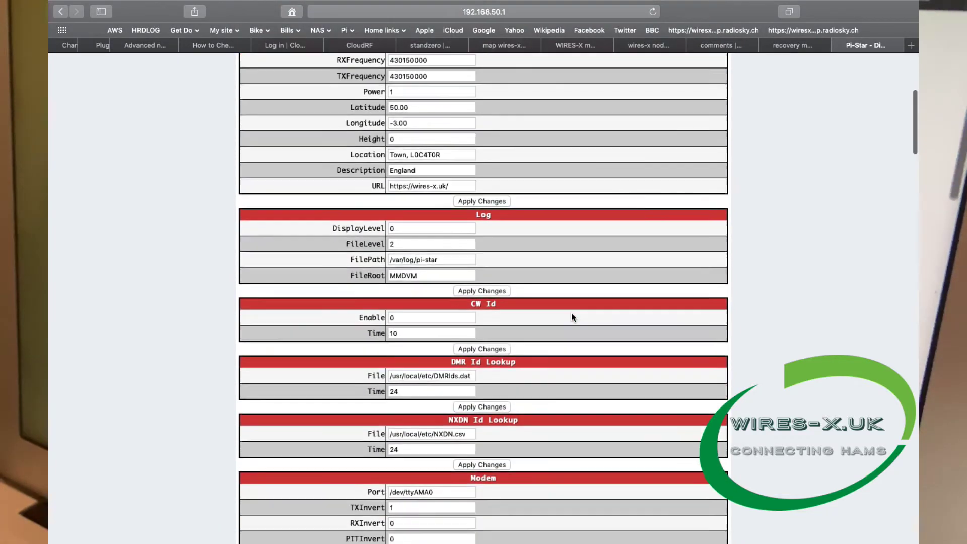
pyautogui.scroll(-9, 571, 315)
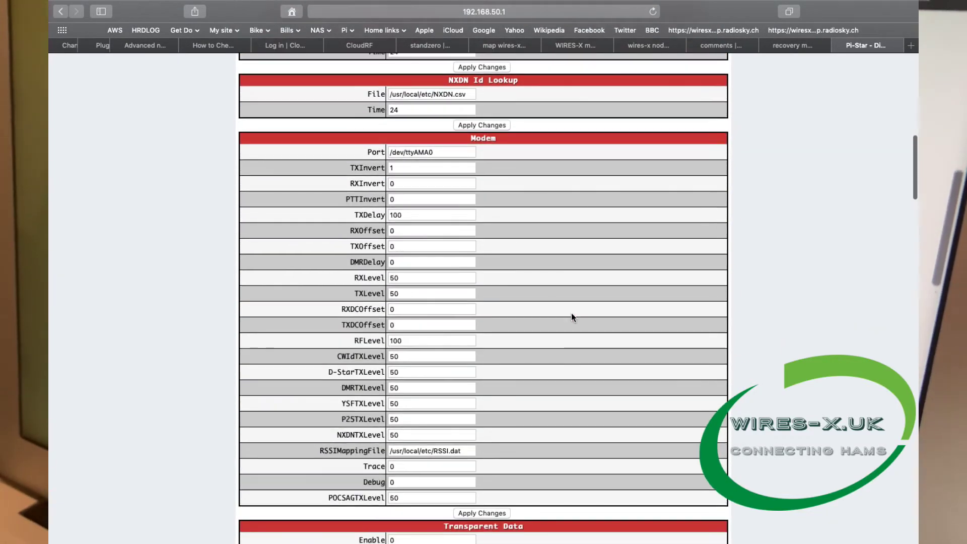
pyautogui.scroll(-10, 571, 317)
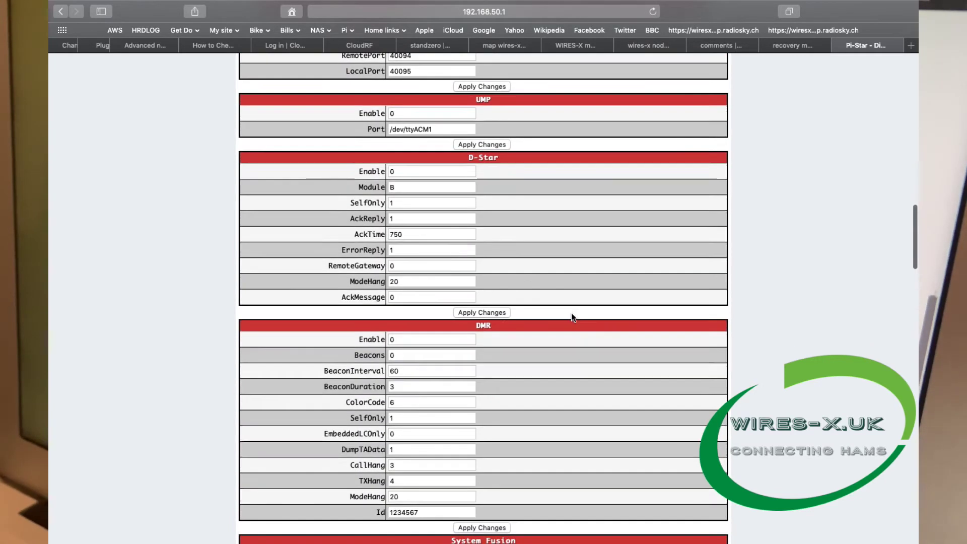
pyautogui.scroll(-11, 571, 313)
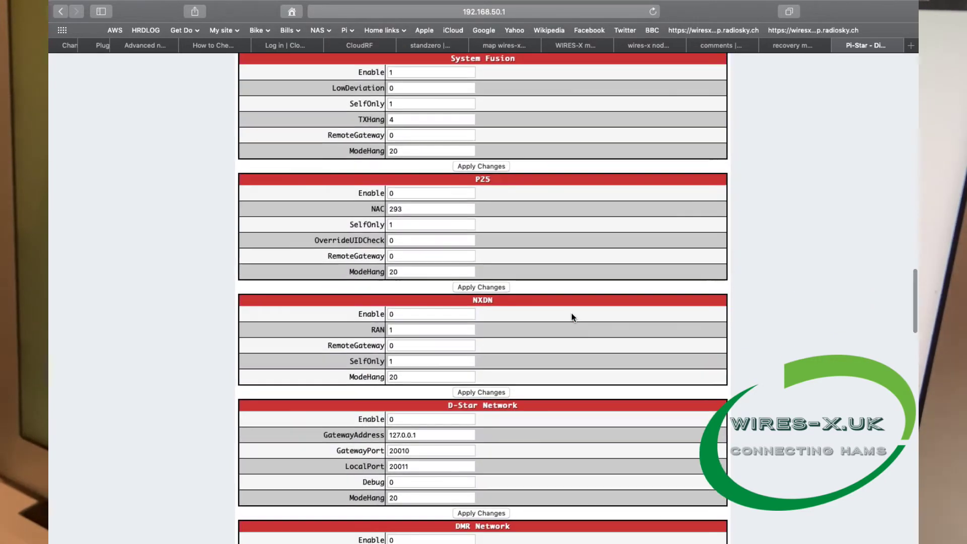
pyautogui.scroll(-12, 571, 313)
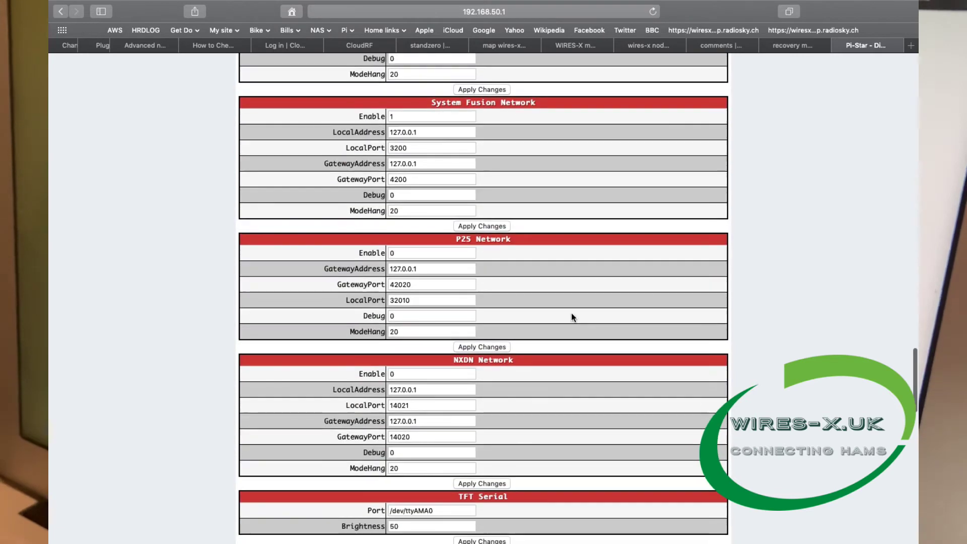
pyautogui.scroll(-10, 572, 316)
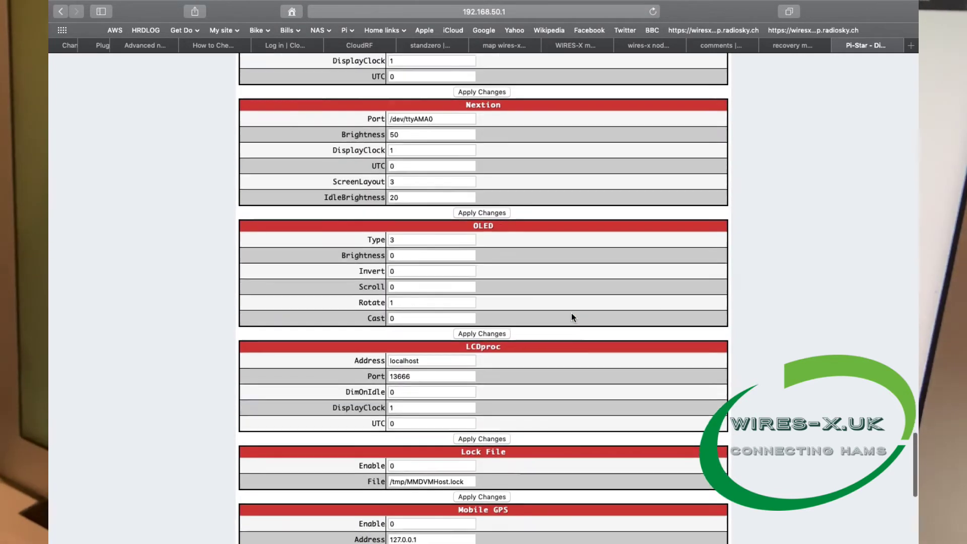
pyautogui.scroll(-1, 572, 316)
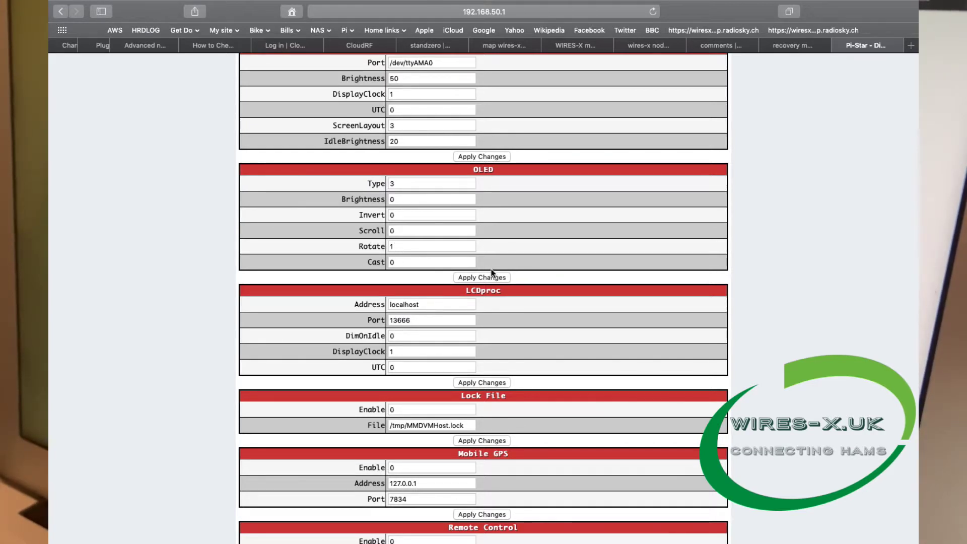
pyautogui.scroll(-15, 593, 203)
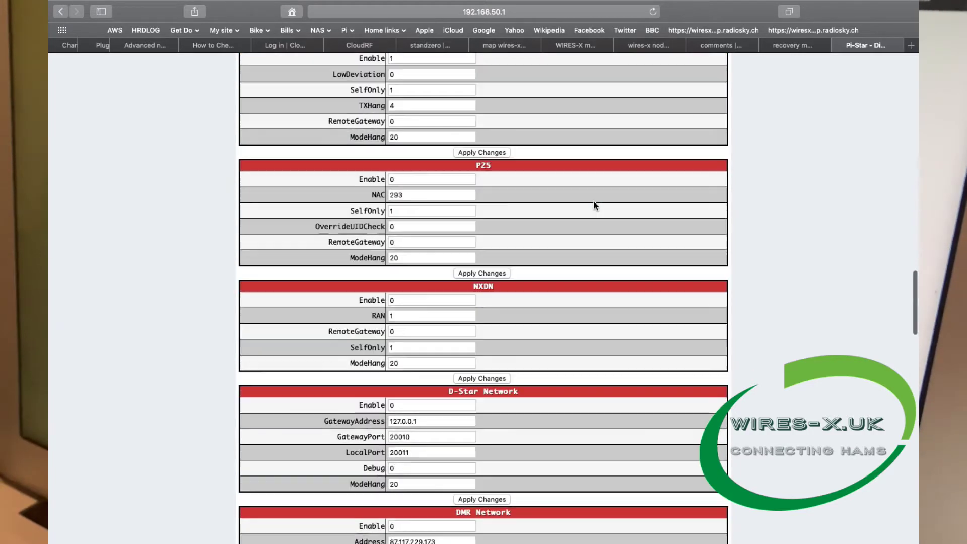
pyautogui.scroll(20, 593, 203)
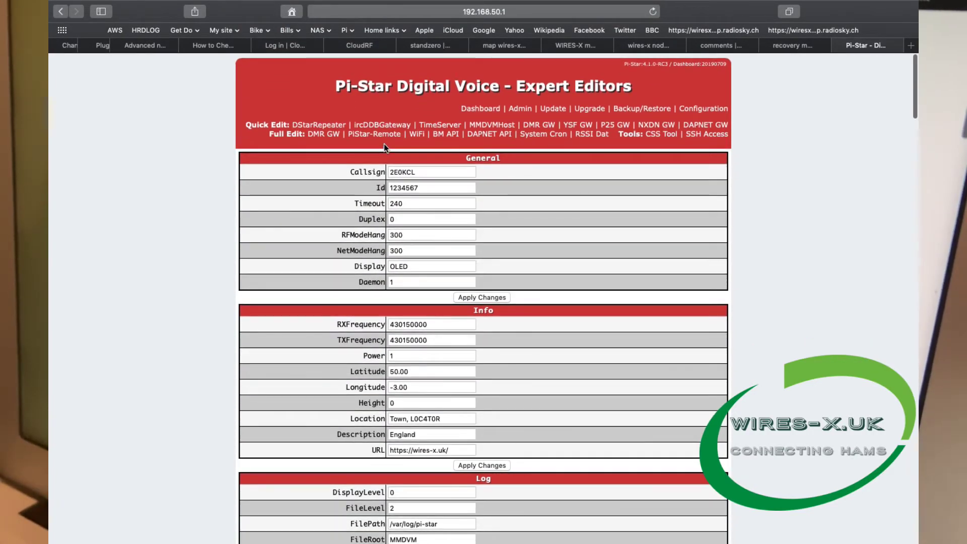
# Check the main dashboard status, then return to the Configuration page.
pyautogui.click(487, 112)
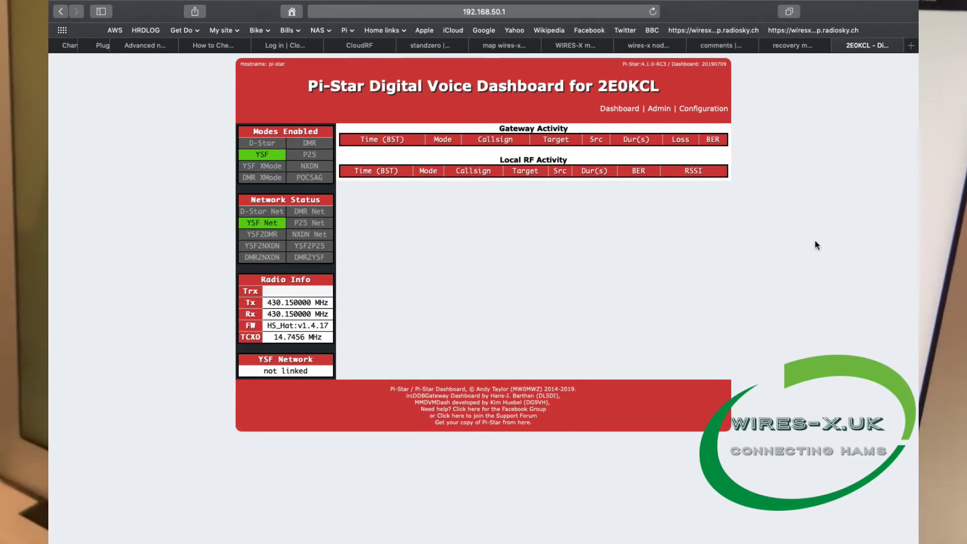
pyautogui.click(712, 113)
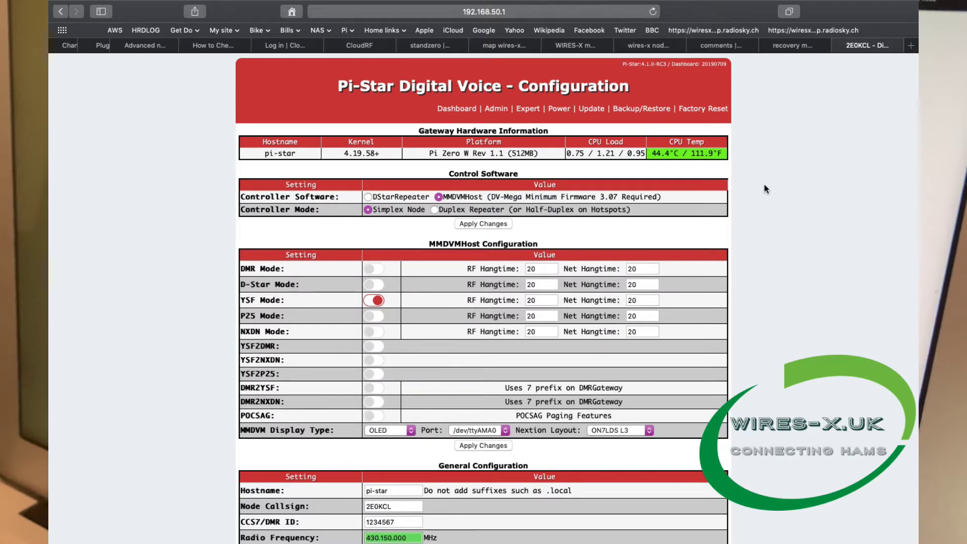
# Reboot the hotspot from the Power page so it rejoins home WiFi with YSF linked.
pyautogui.click(559, 108)
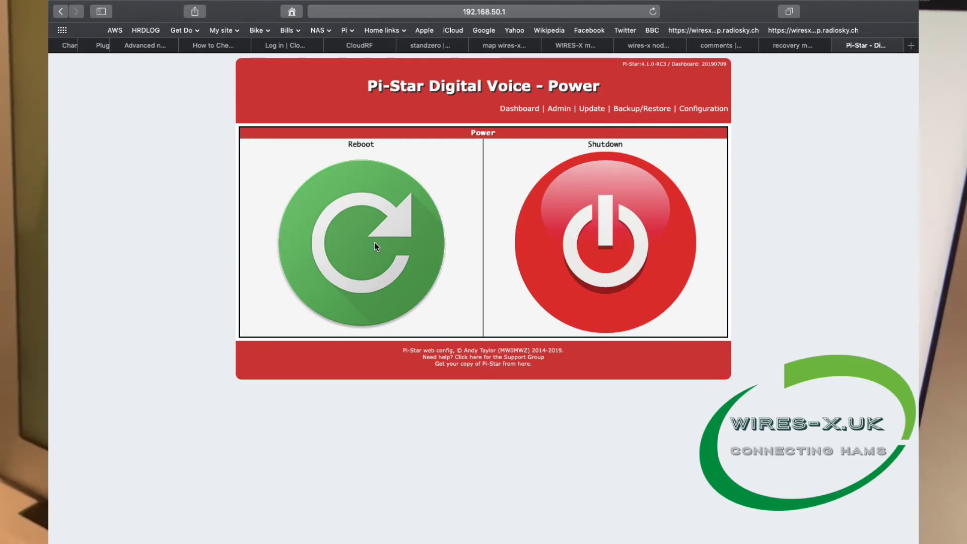
pyautogui.click(603, 256)
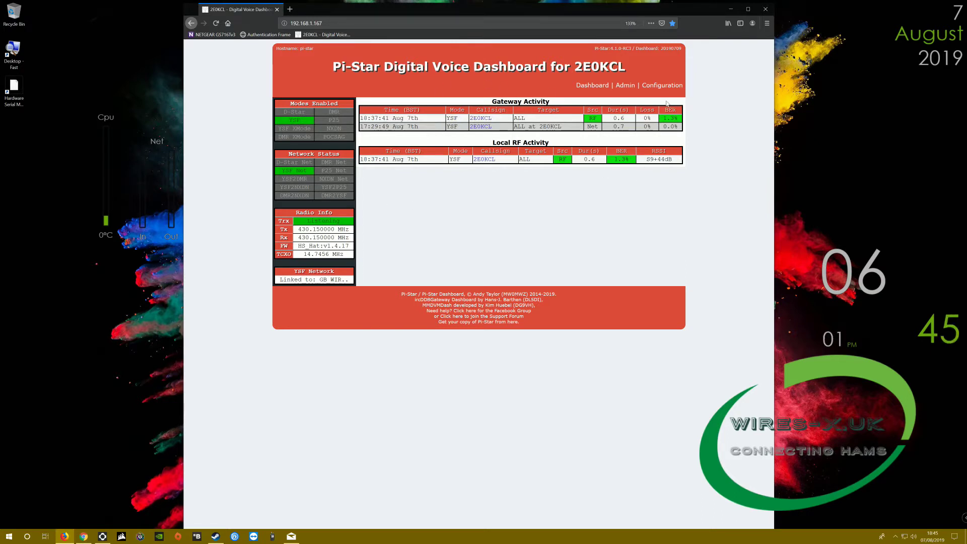
# Sign in to the hotspot Configuration page with its username and password.
pyautogui.click(664, 87)
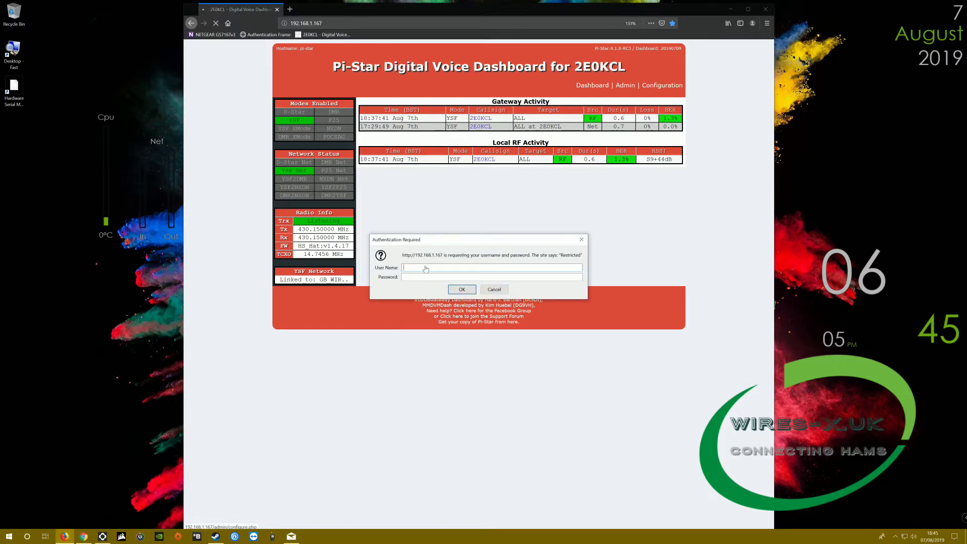
pyautogui.write('pi-star')
pyautogui.press('Tab')
pyautogui.press('Return')
# Check Wireless Configuration shows wlan0 up on NFPn6 at 192.168.1.167, 62/70 link quality.
pyautogui.scroll(-6, 568, 165)
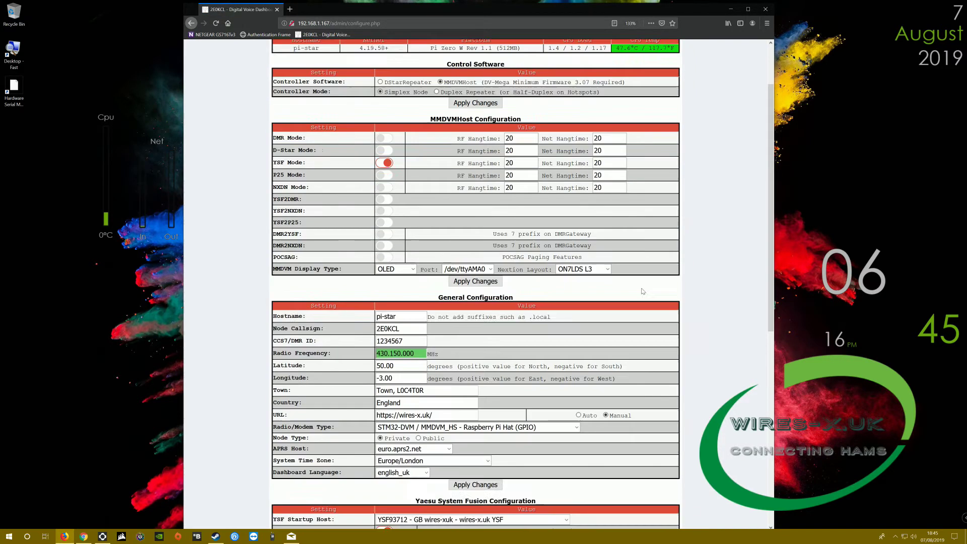
pyautogui.scroll(6, 457, 132)
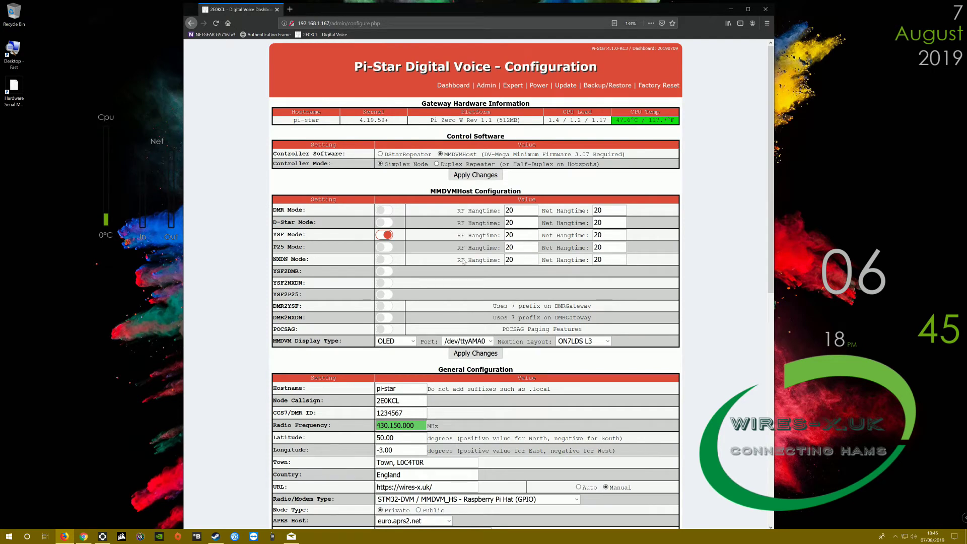
pyautogui.scroll(-5, 603, 250)
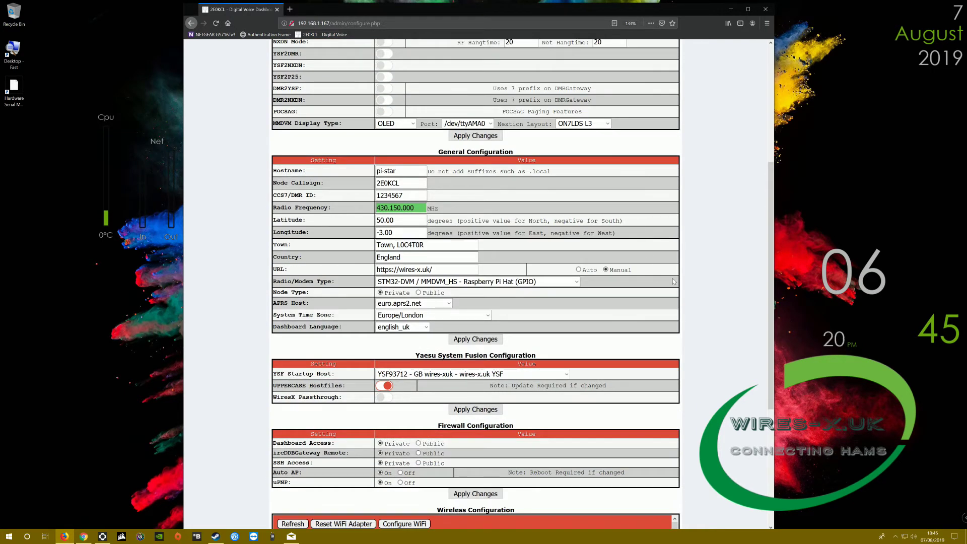
pyautogui.scroll(-1, 672, 302)
pyautogui.scroll(-1, 674, 282)
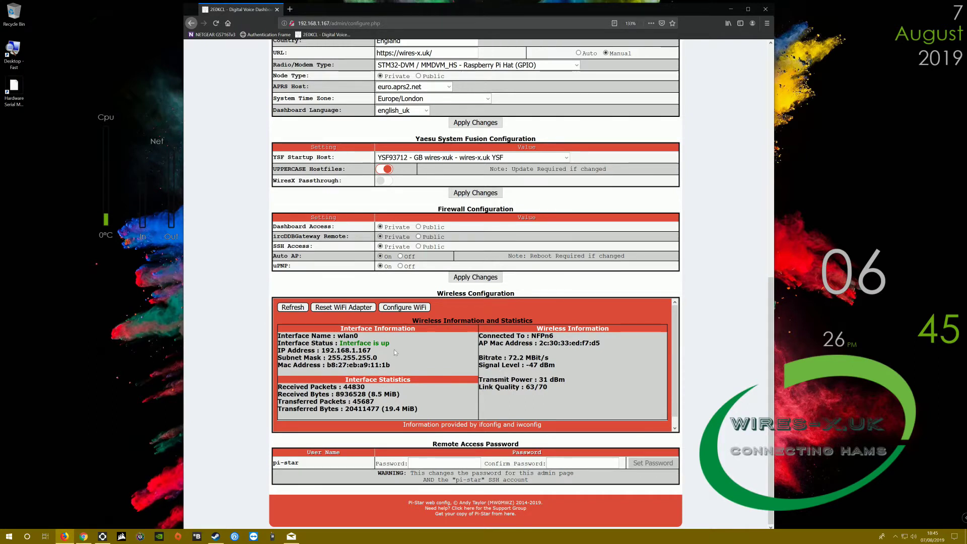
pyautogui.moveTo(327, 358); pyautogui.dragTo(371, 350)
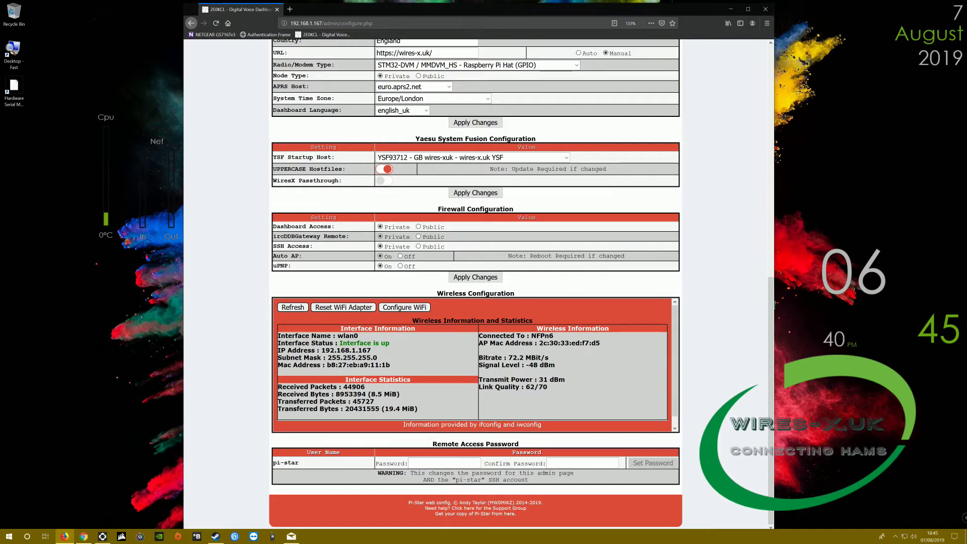
pyautogui.scroll(8, 632, 173)
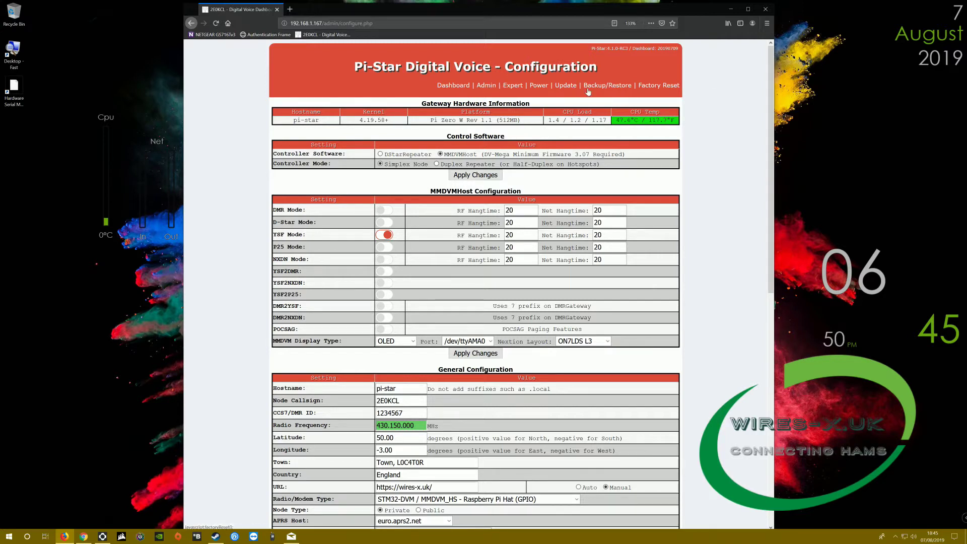
# Go back to the 2E0KCL dashboard showing YSF activity and the link to GB WIR….
pyautogui.click(453, 86)
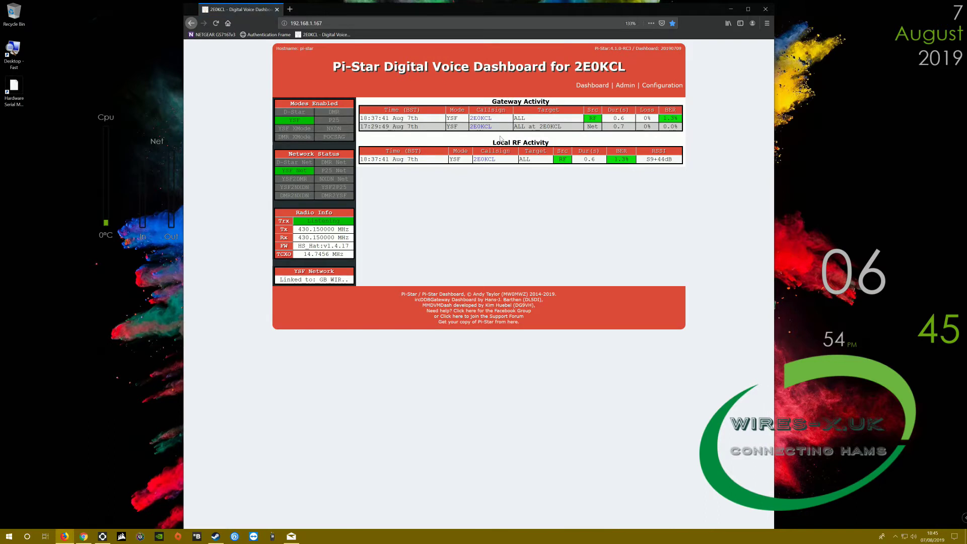